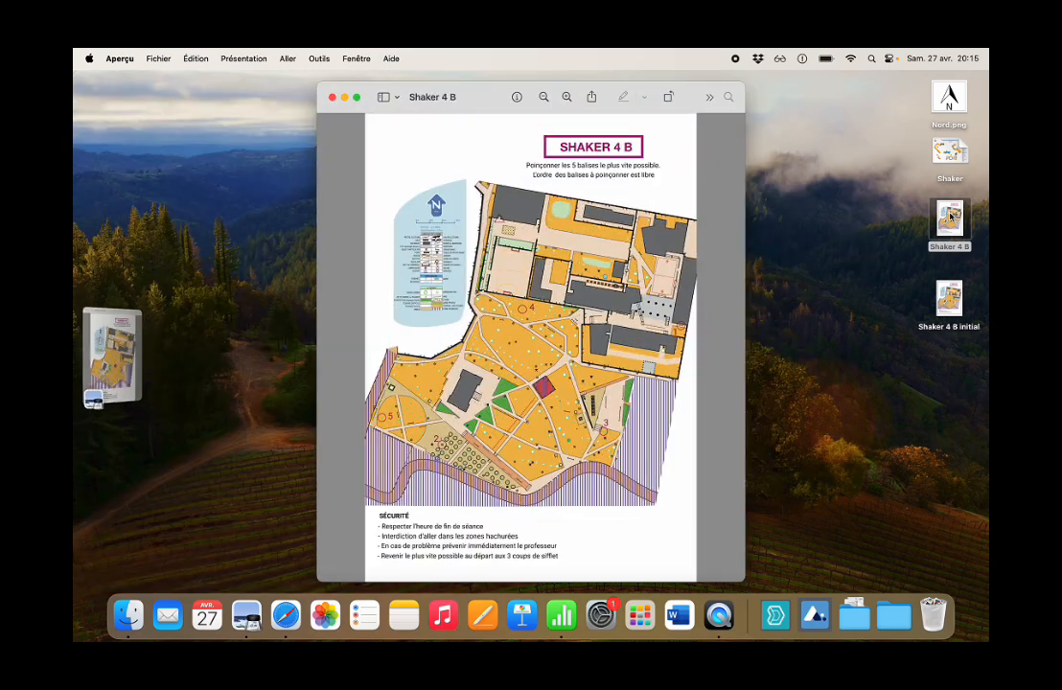
Tile the Shaker 4 B and Shaker 4 B initial windows side by side.
key(ctrl+alt+Right)
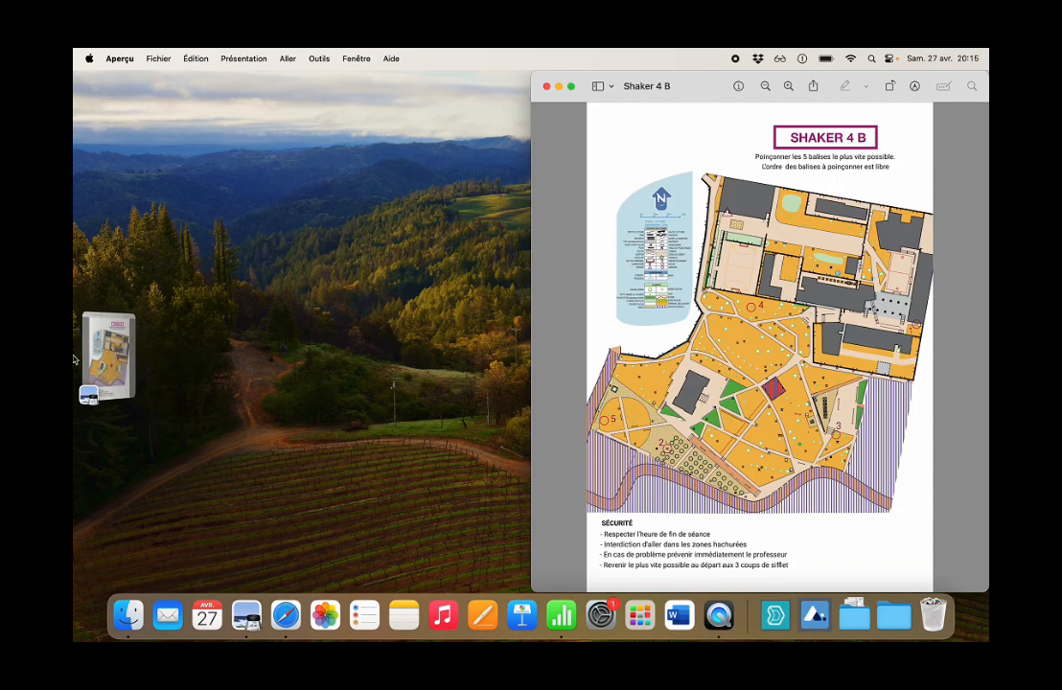
shift+click(109, 355)
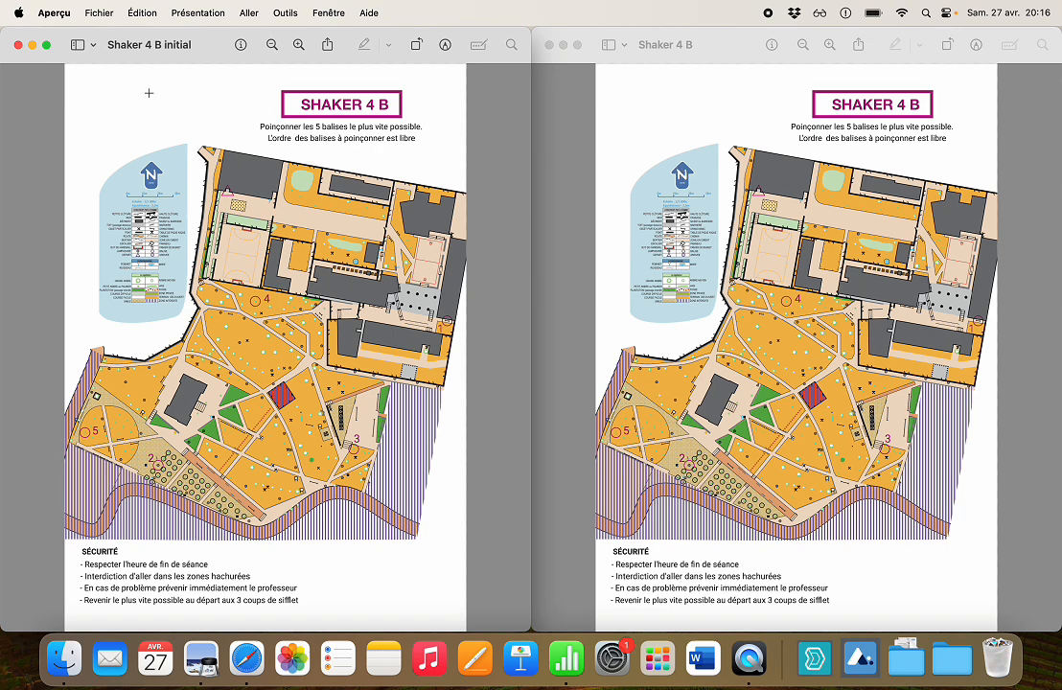
Outline the whole orienteering map in Shaker 4 B with the free selection and delete it, keeping the legend, title and safety notes.
click(729, 67)
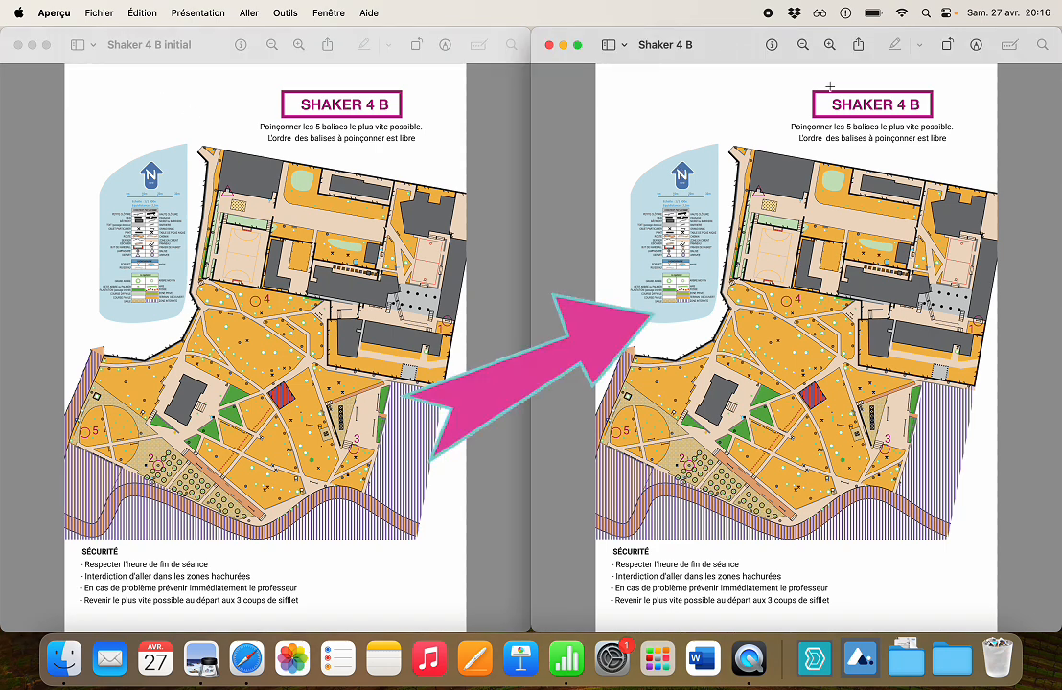
click(982, 50)
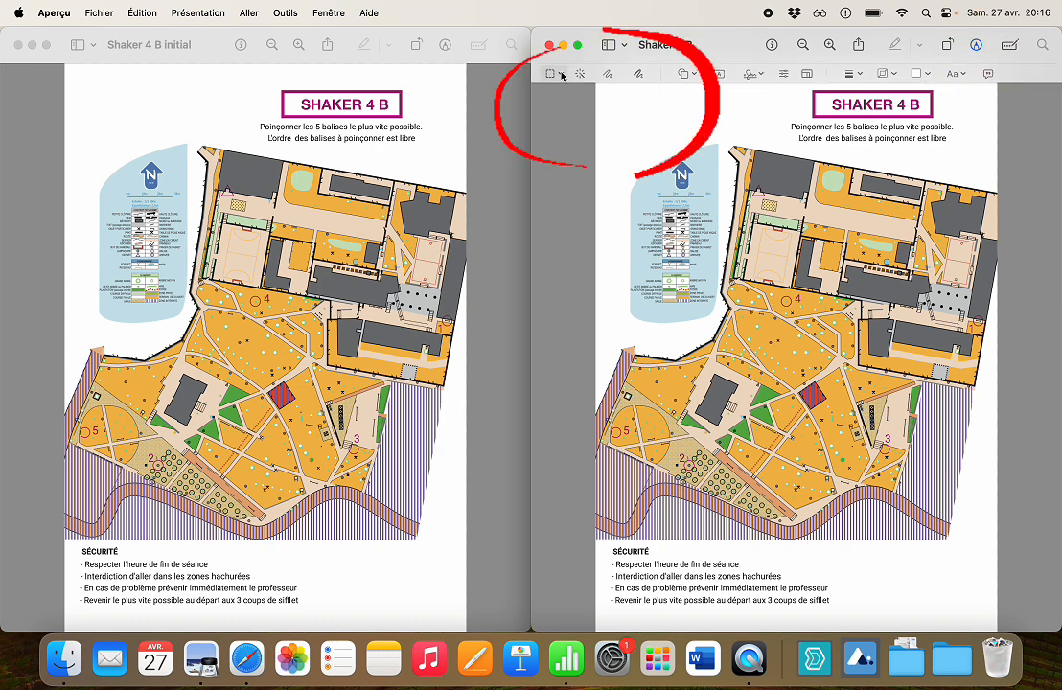
click(562, 75)
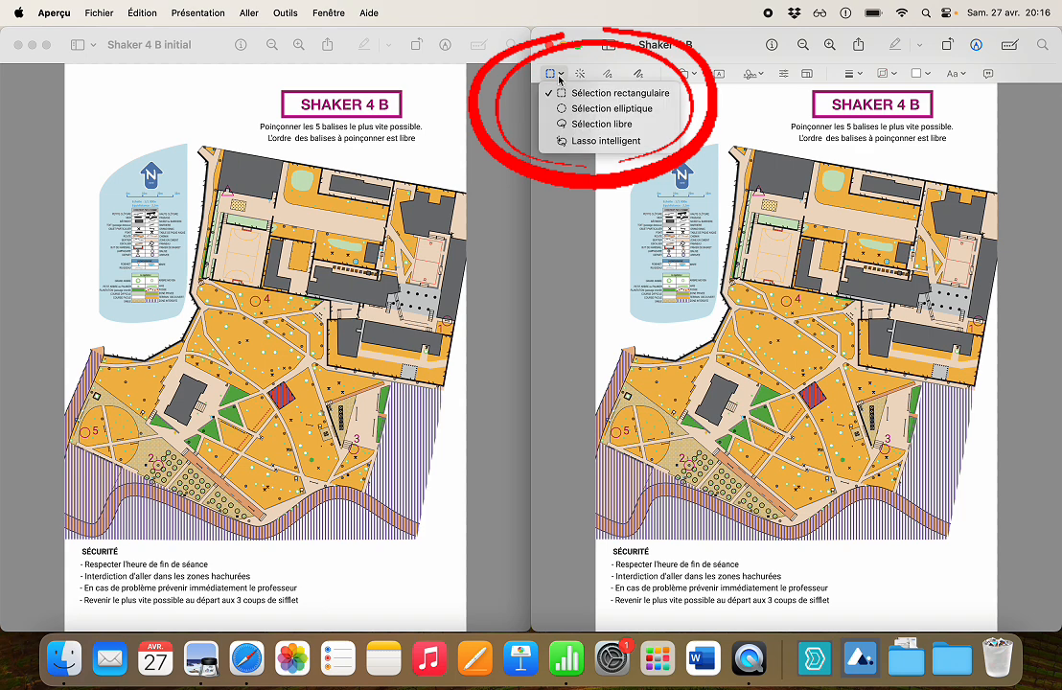
click(594, 125)
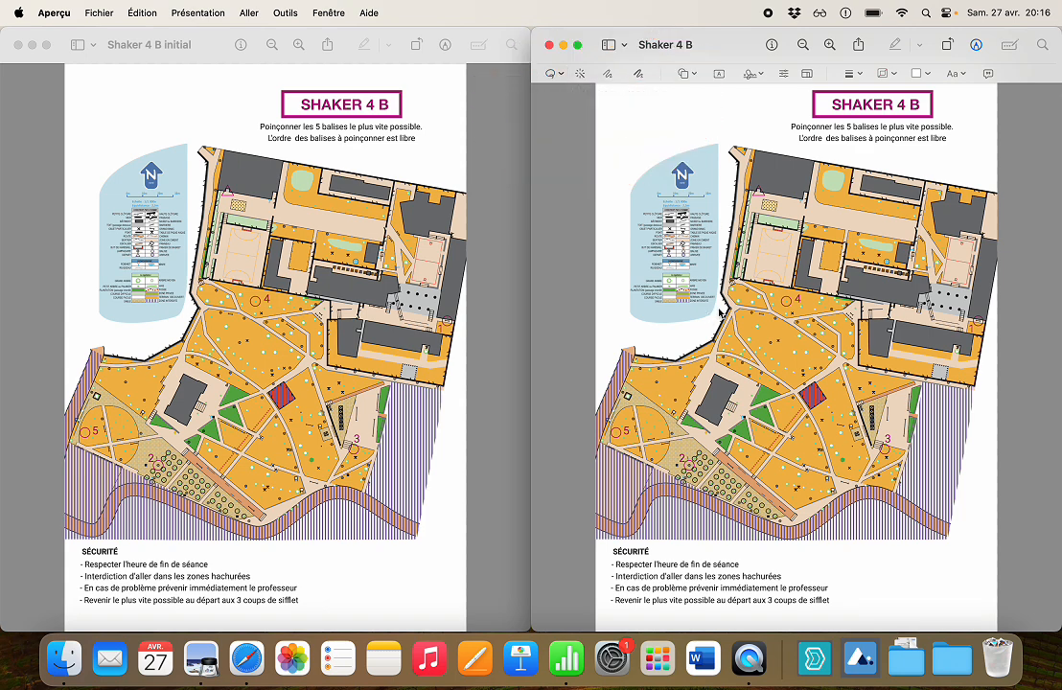
mouse_move(720, 302)
mouse_down()
mouse_move(728, 140)
mouse_move(796, 134)
mouse_move(932, 166)
mouse_up()
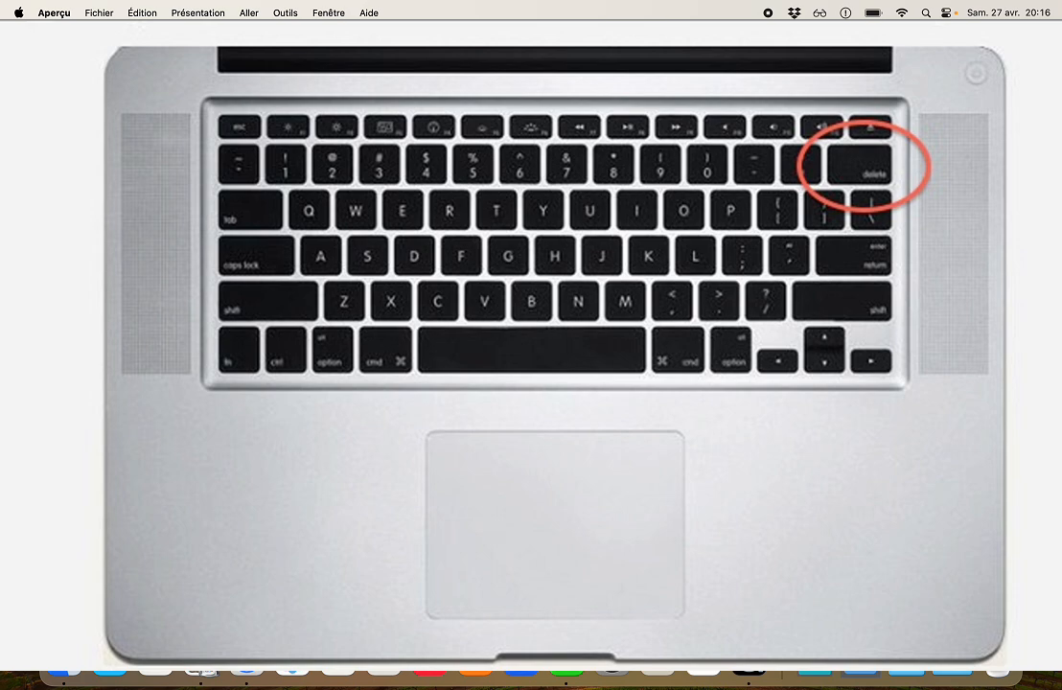
key(BackSpace)
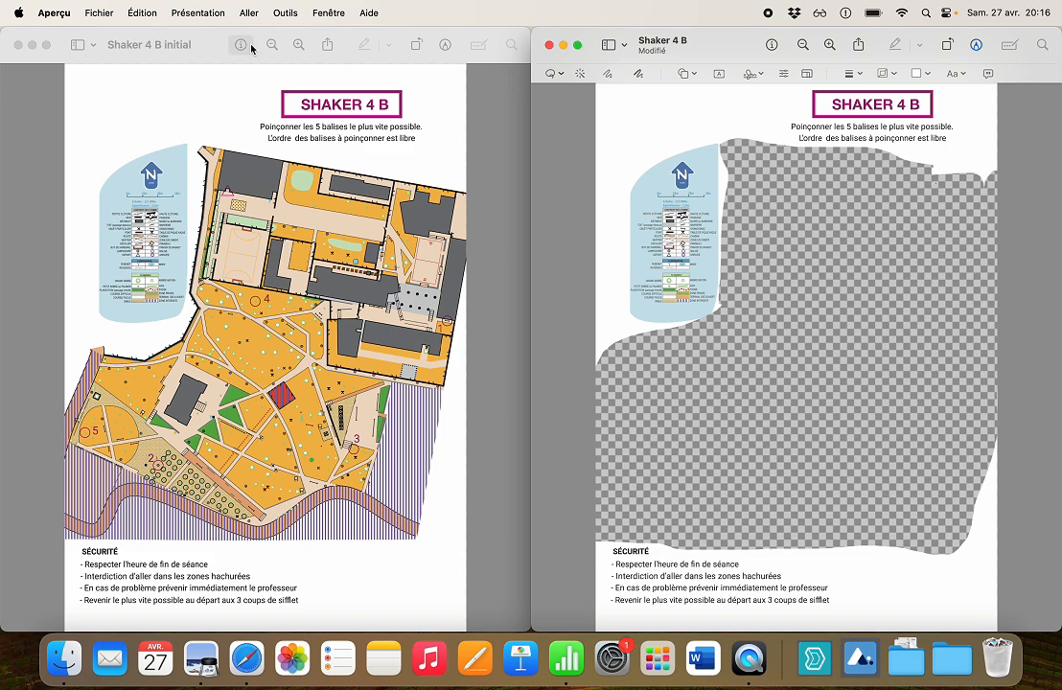
Copy a free-form strip from the start triangle to control 1 out of Shaker 4 B initial into the upper erased area of Shaker 4 B.
click(213, 34)
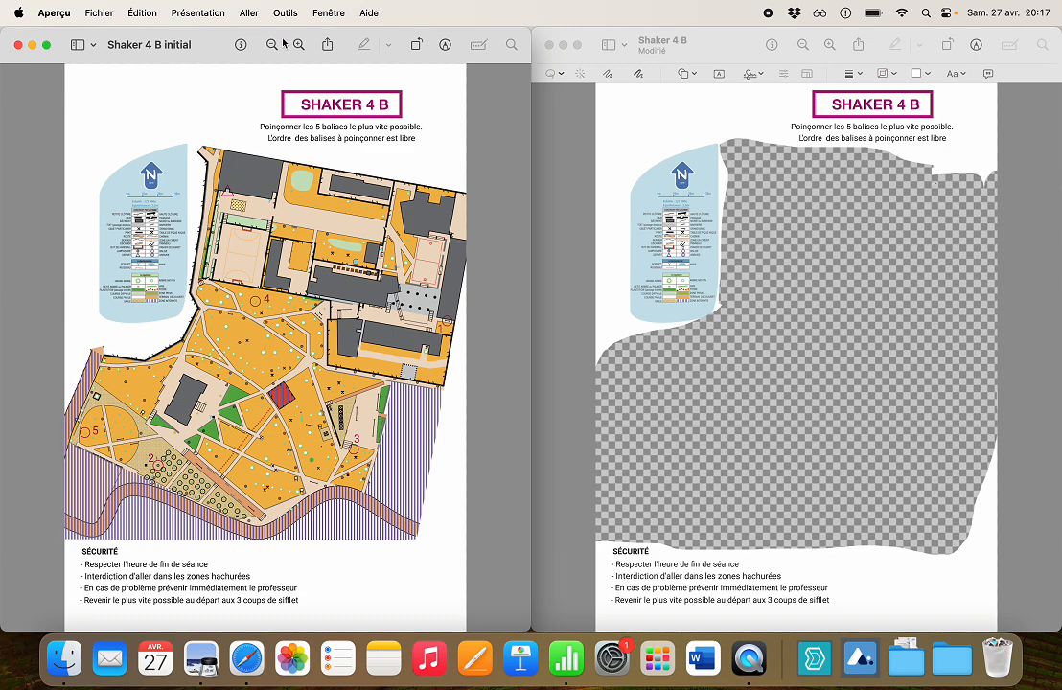
click(447, 46)
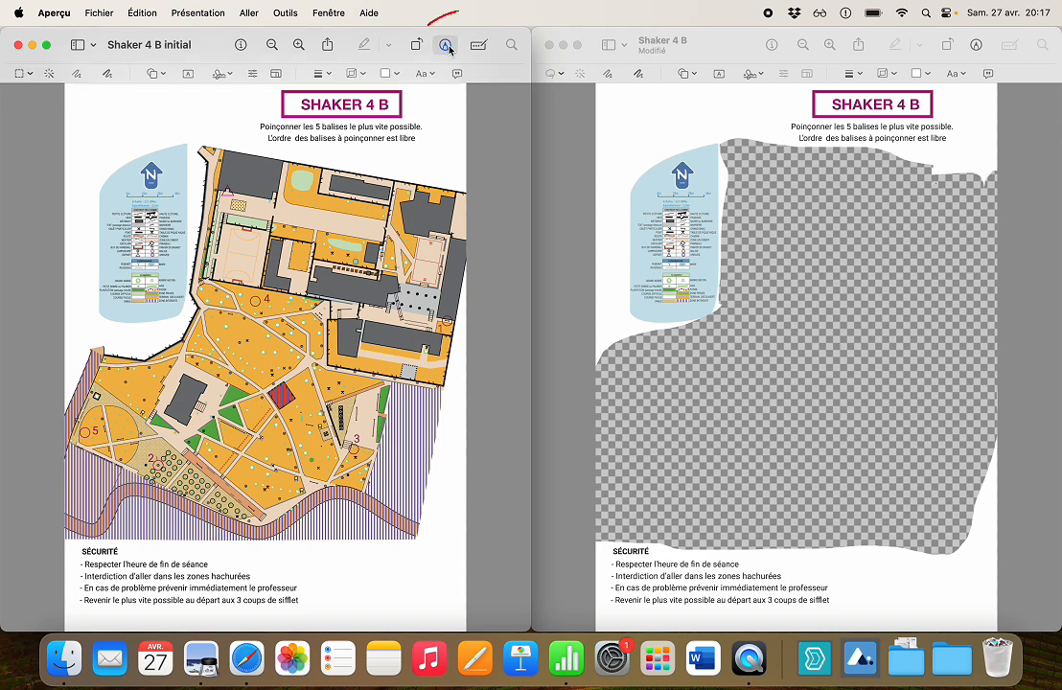
click(29, 74)
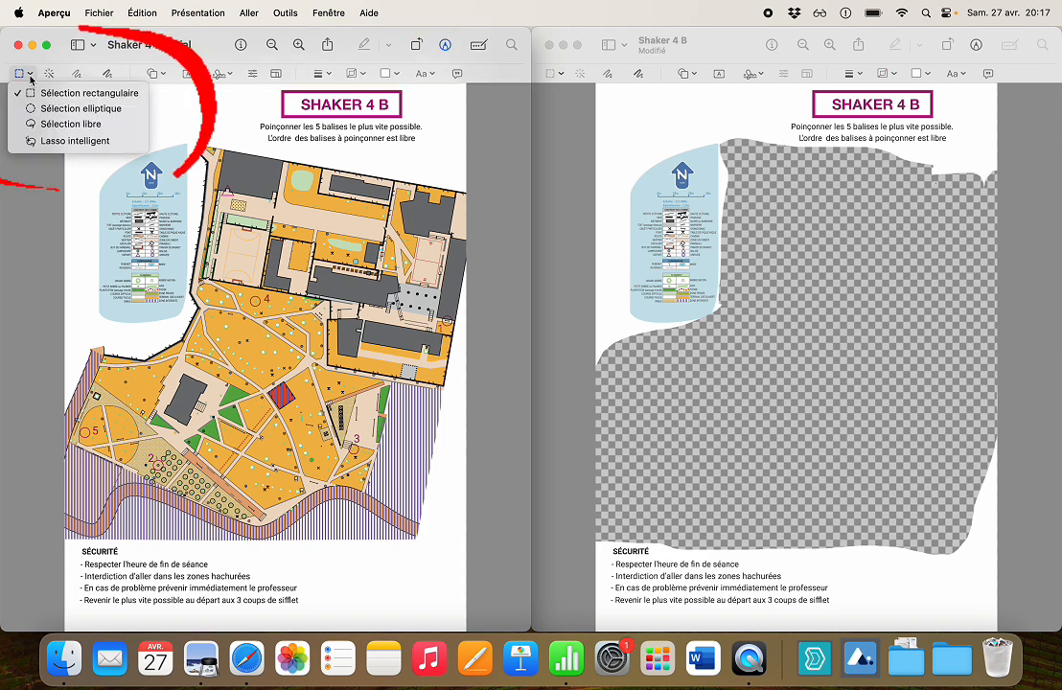
click(43, 120)
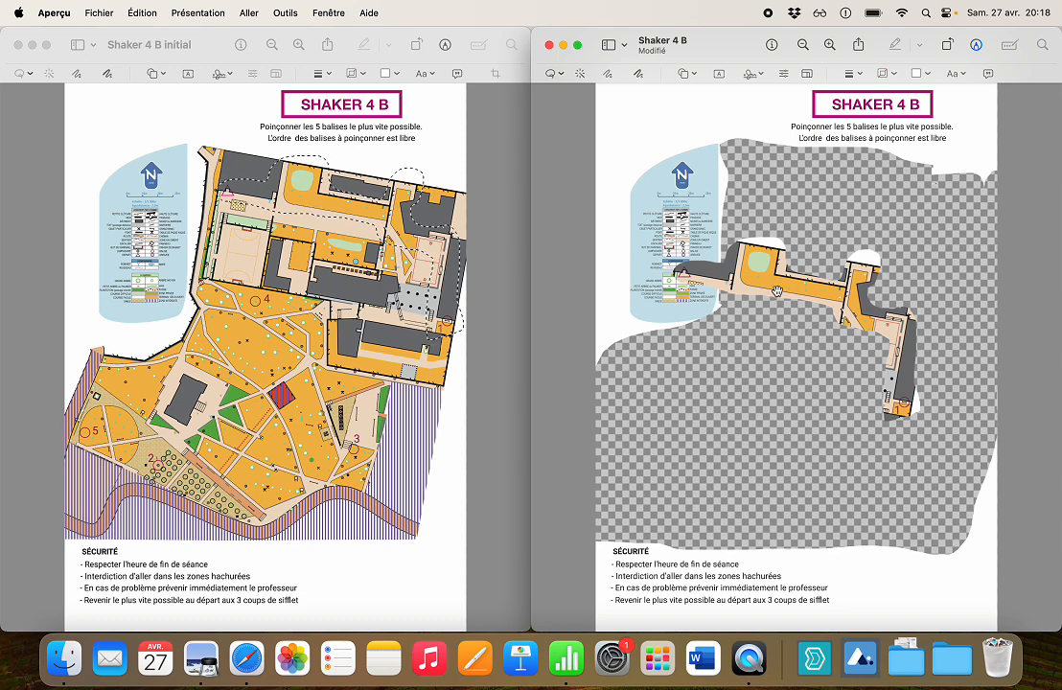
drag(788, 289, 859, 224)
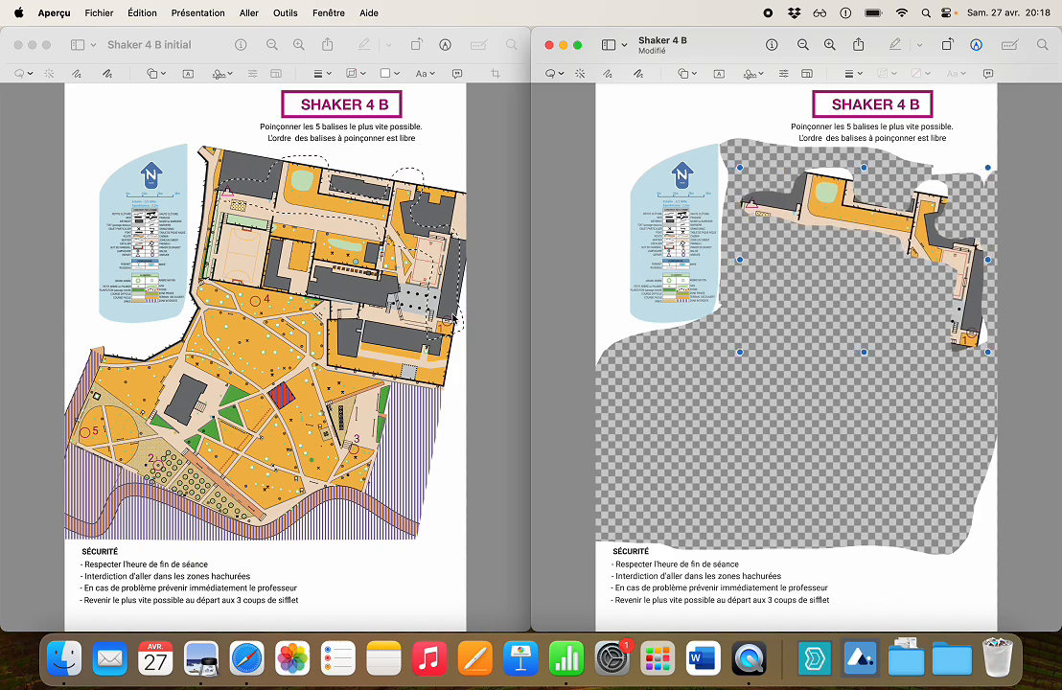
Copy the north arrow from Nord.png using a rectangular selection of about 148 x 203.
key(ctrl+Up)
key(ctrl+Up)
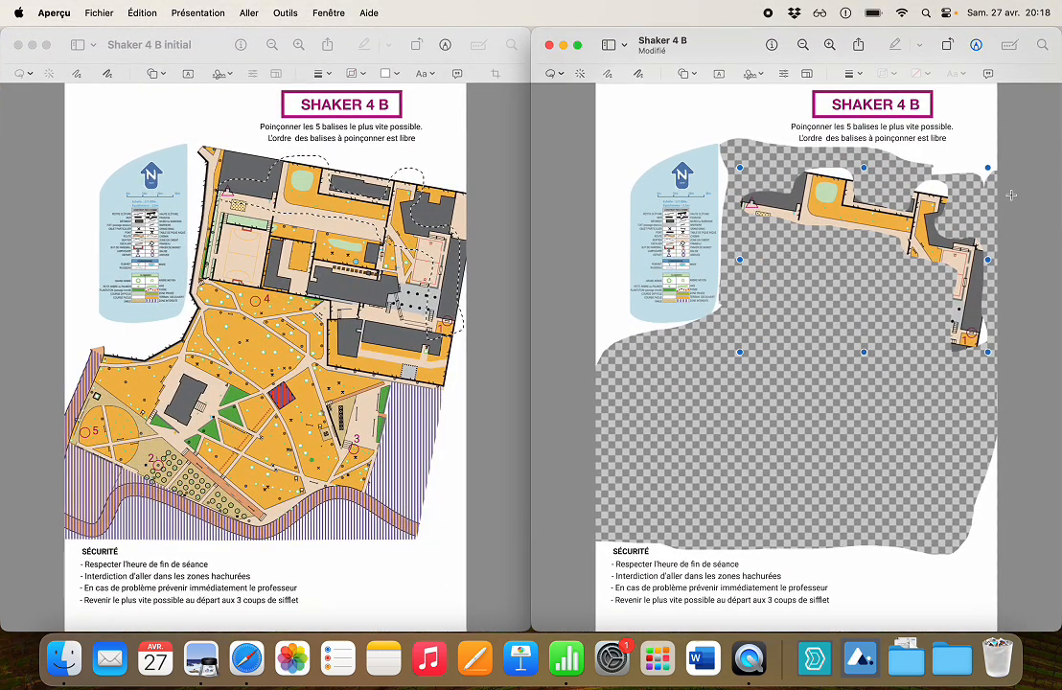
key(ctrl+Left)
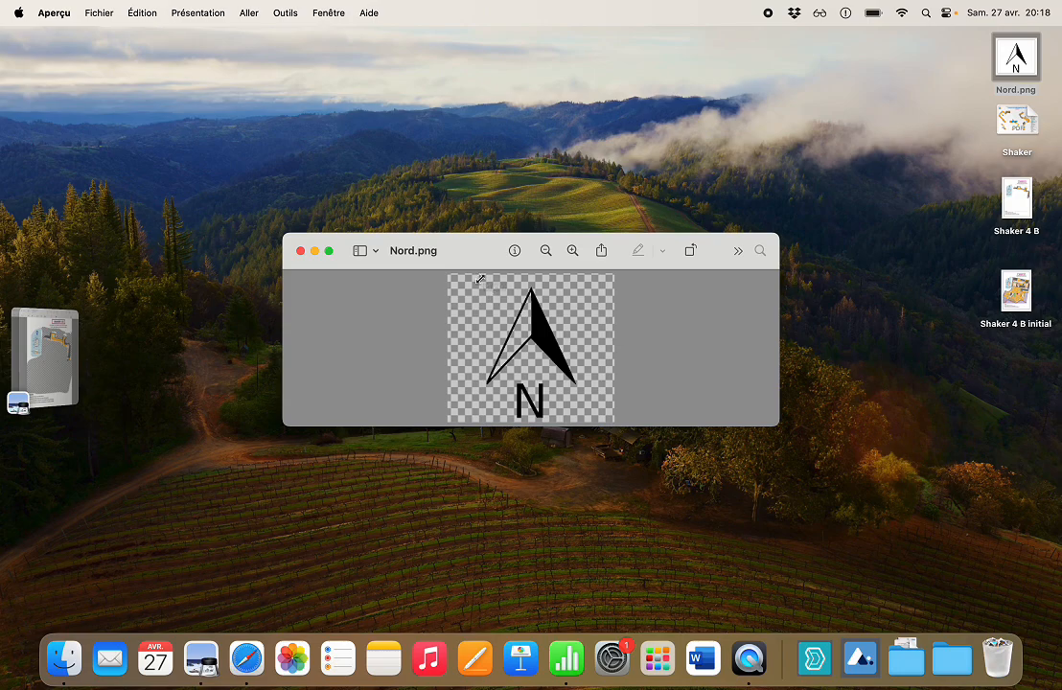
drag(481, 279, 583, 419)
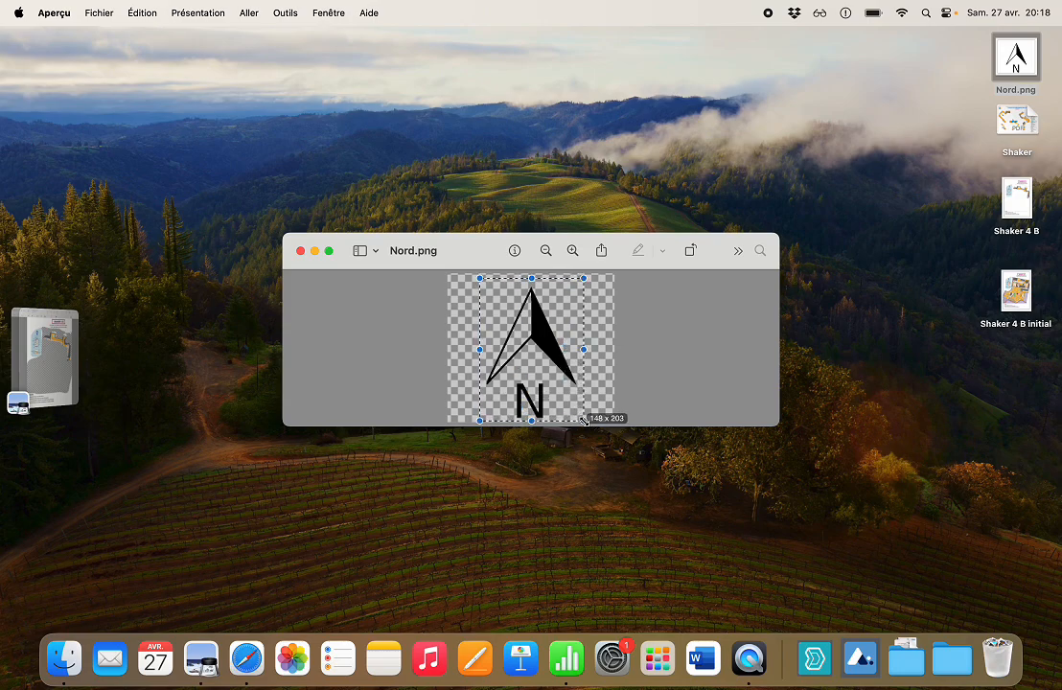
key(ctrl+Right)
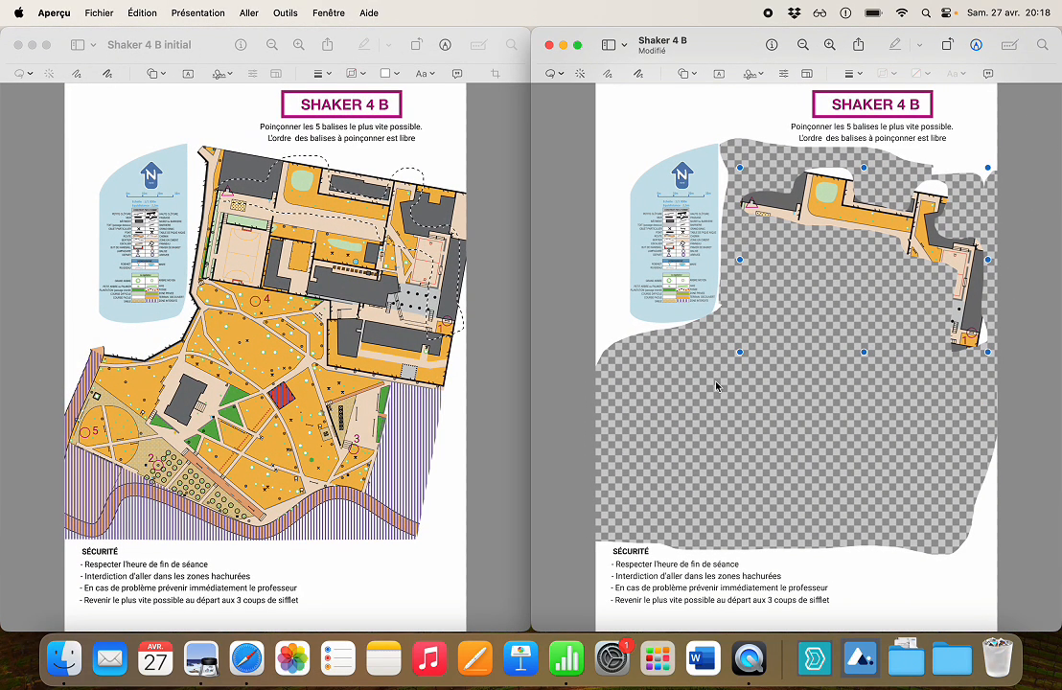
Paste the north arrow into Shaker 4 B and place it in the white area above the blue legend.
click(573, 353)
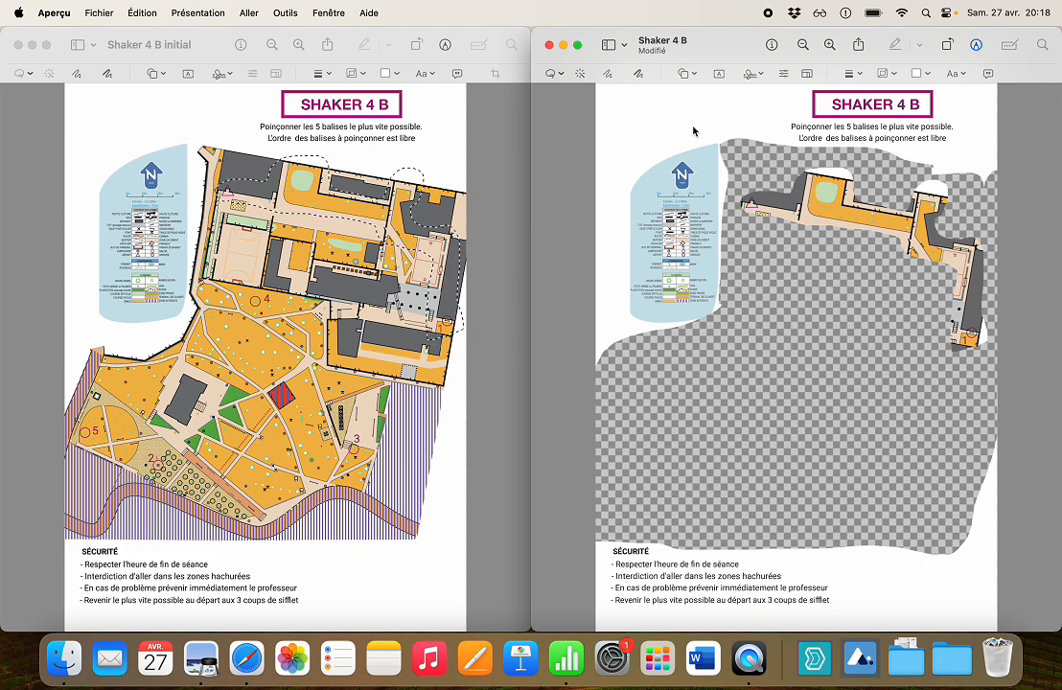
drag(803, 335, 822, 314)
key(super+z)
click(803, 414)
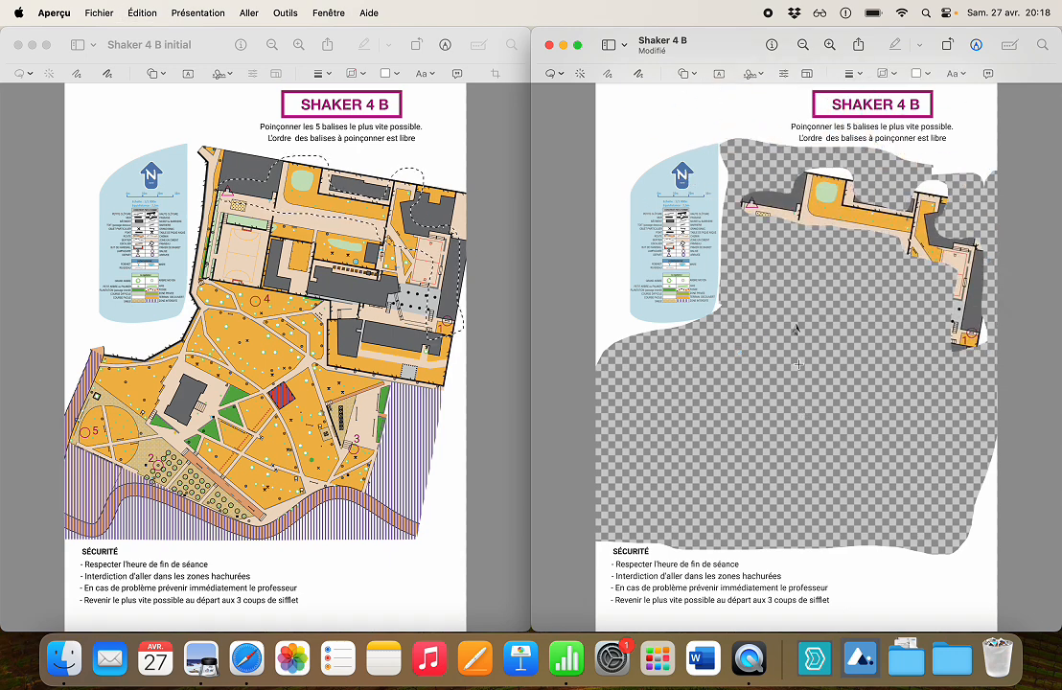
click(796, 332)
drag(797, 331, 659, 139)
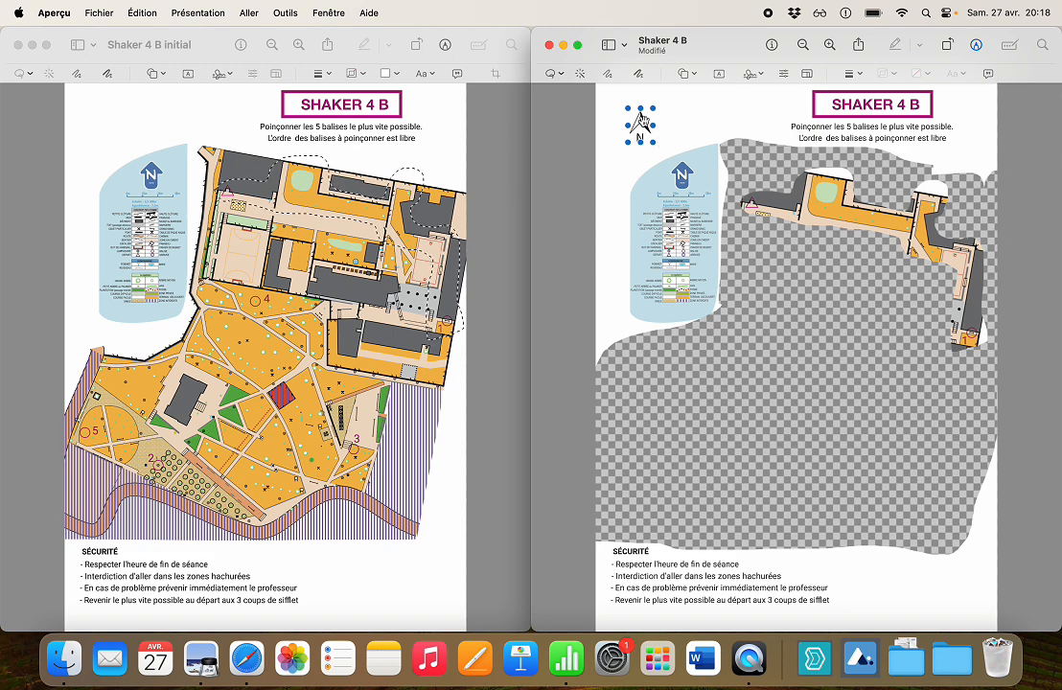
Paste a second north arrow beside the start-to-1 strip and rotate both a quarter turn, placing them along the lower right of the page.
key(super+v)
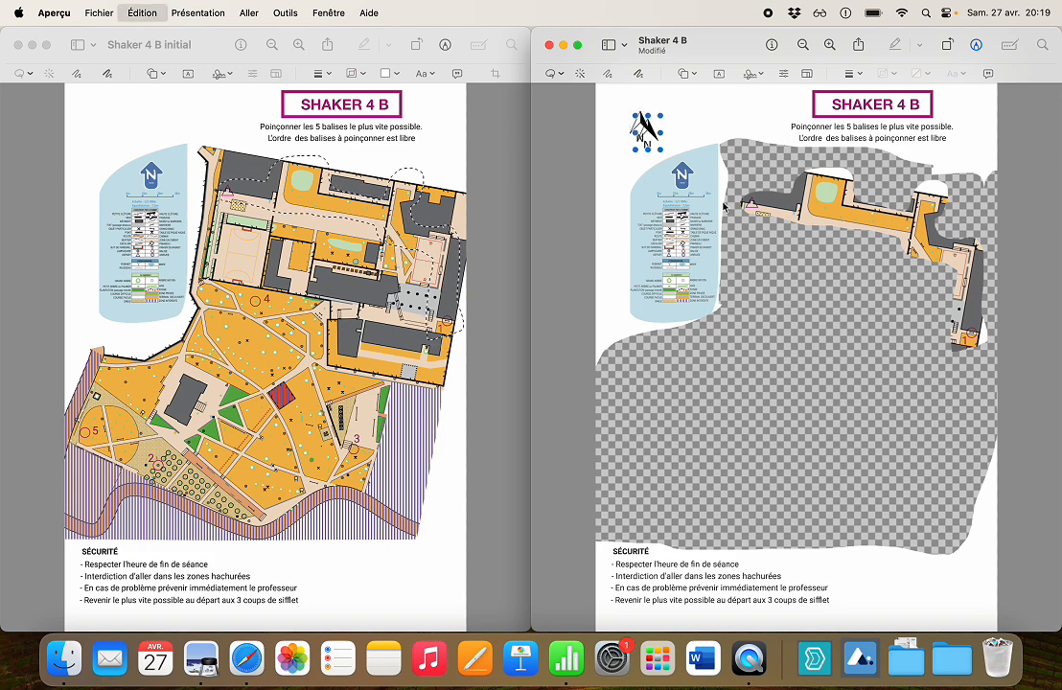
drag(648, 132, 894, 245)
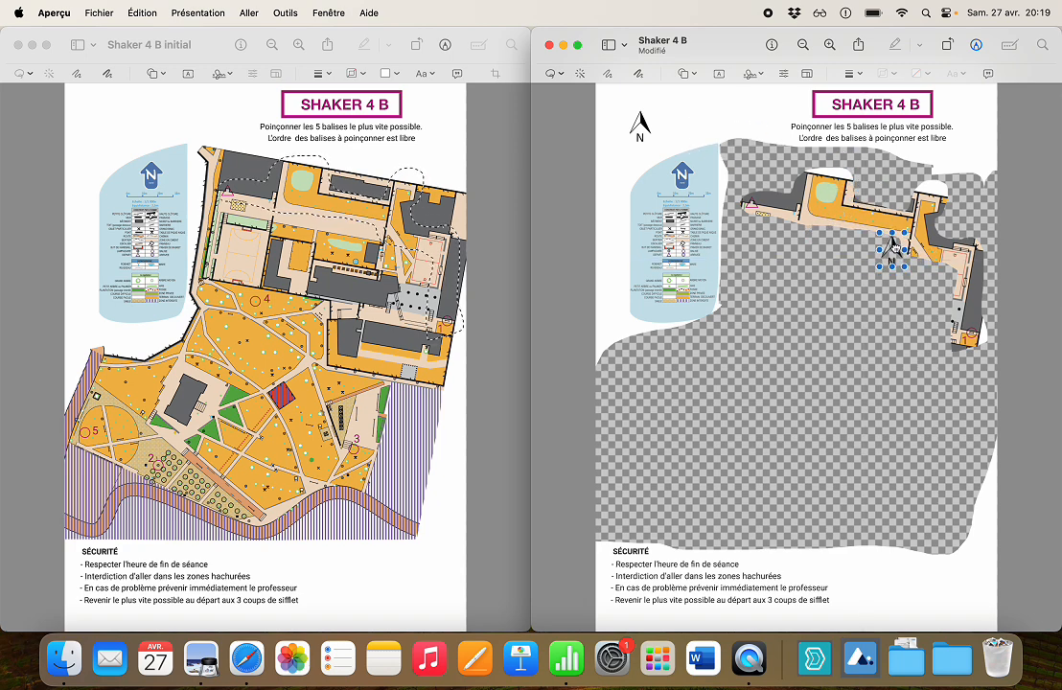
shift+click(863, 213)
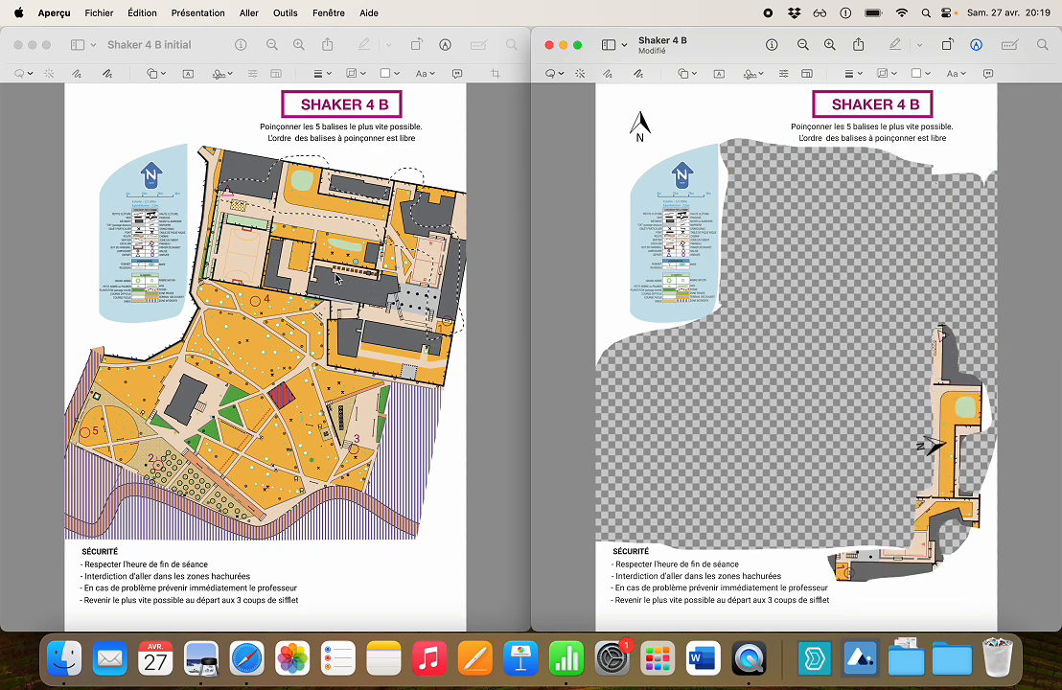
Copy a free-form strip from control 1 to control 2 out of Shaker 4 B initial and place it across the upper erased area.
click(335, 278)
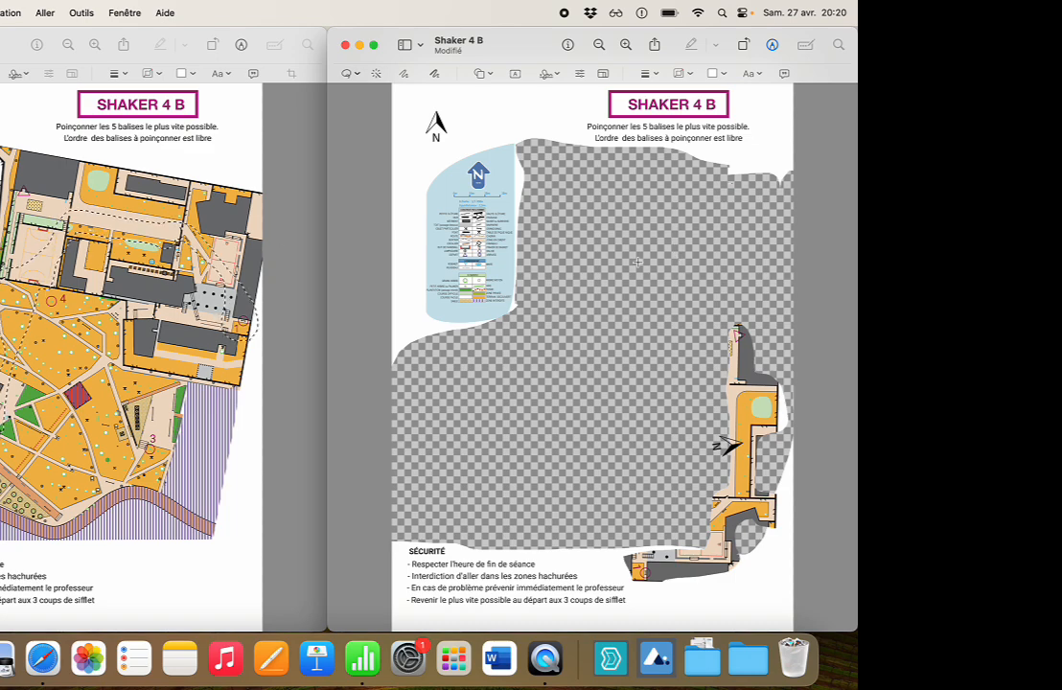
key(super+v)
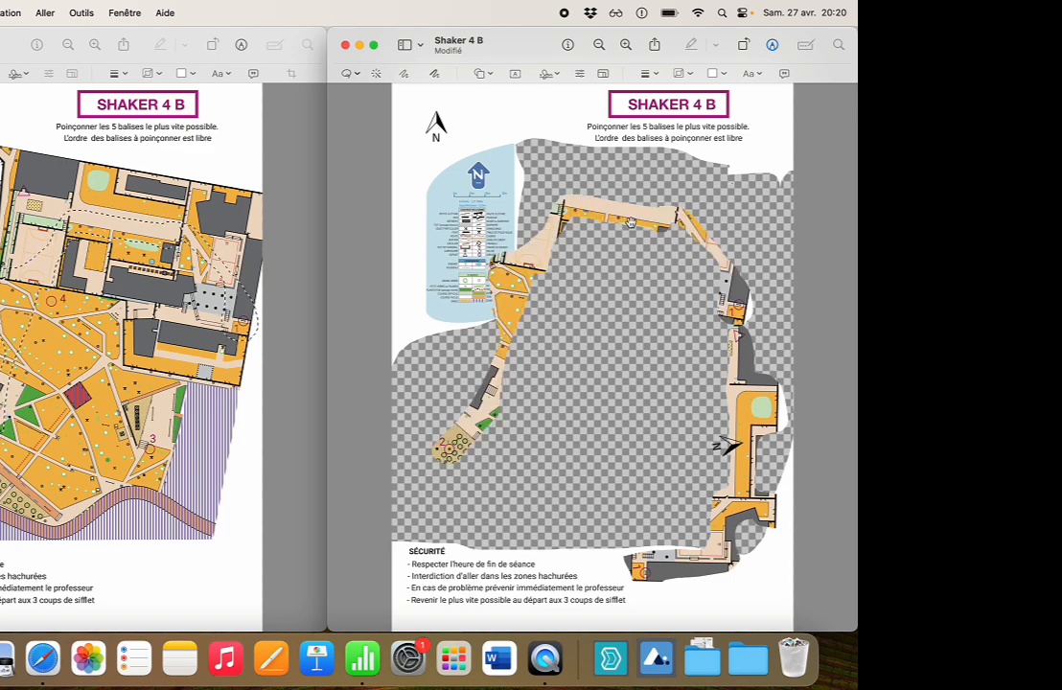
drag(644, 285, 692, 187)
Add a copy of the north arrow to the 1-to-2 strip and rotate both half a turn into the lower part of the erased area.
click(437, 120)
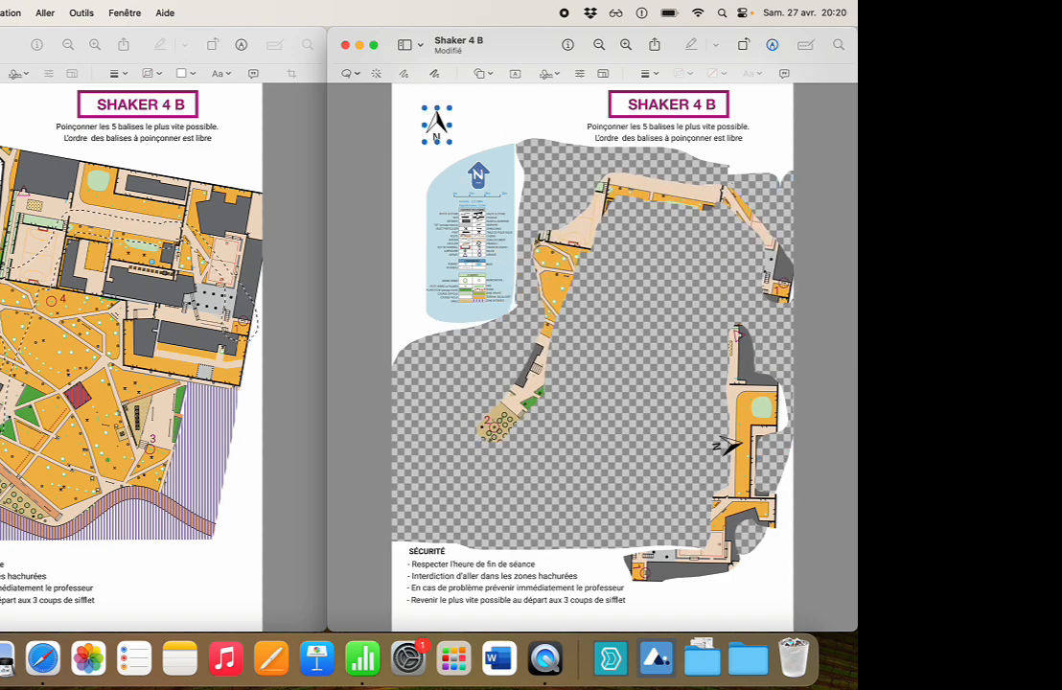
drag(437, 120, 630, 220)
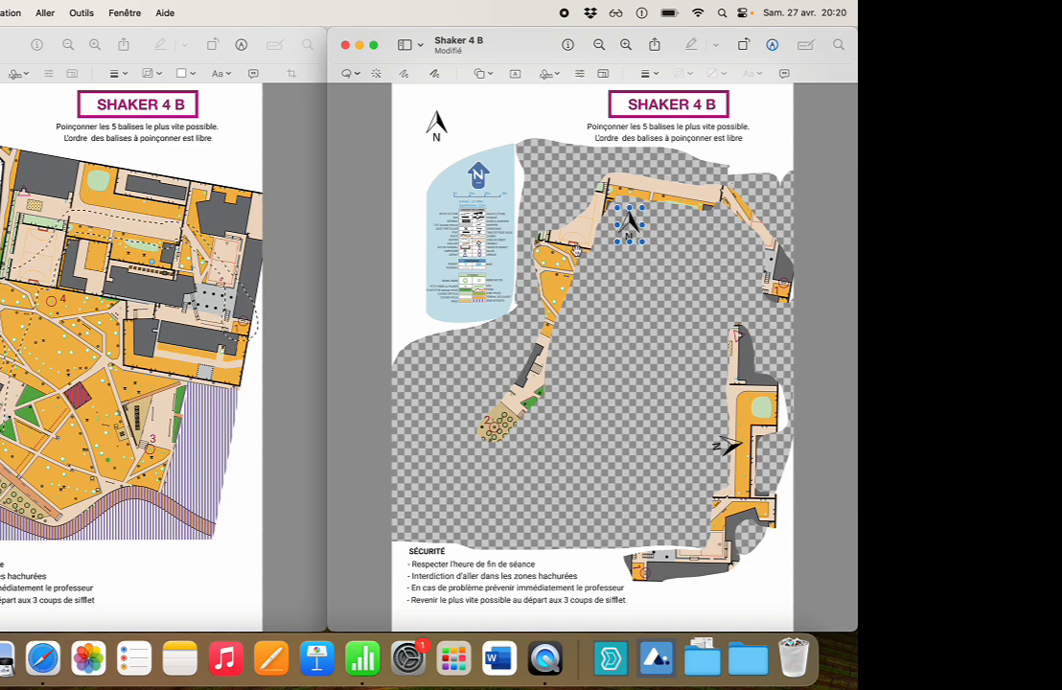
click(576, 250)
click(628, 226)
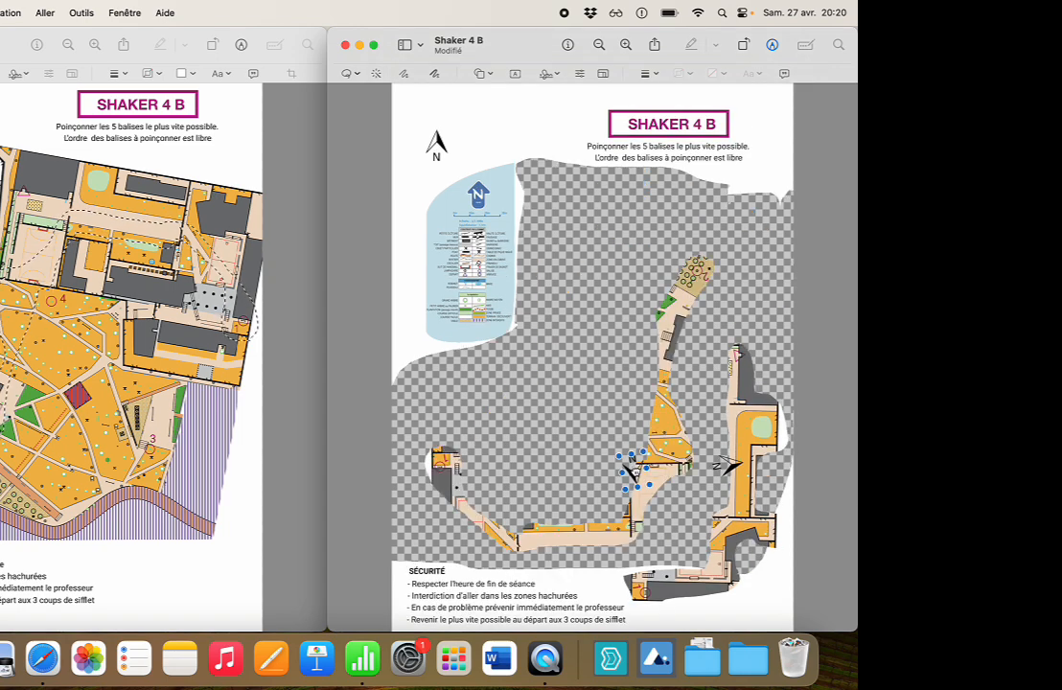
drag(628, 470, 613, 492)
Copy the control 3-to-4 strip into Shaker 4 B, shrink it to about half size and place a north arrow beside it.
click(222, 351)
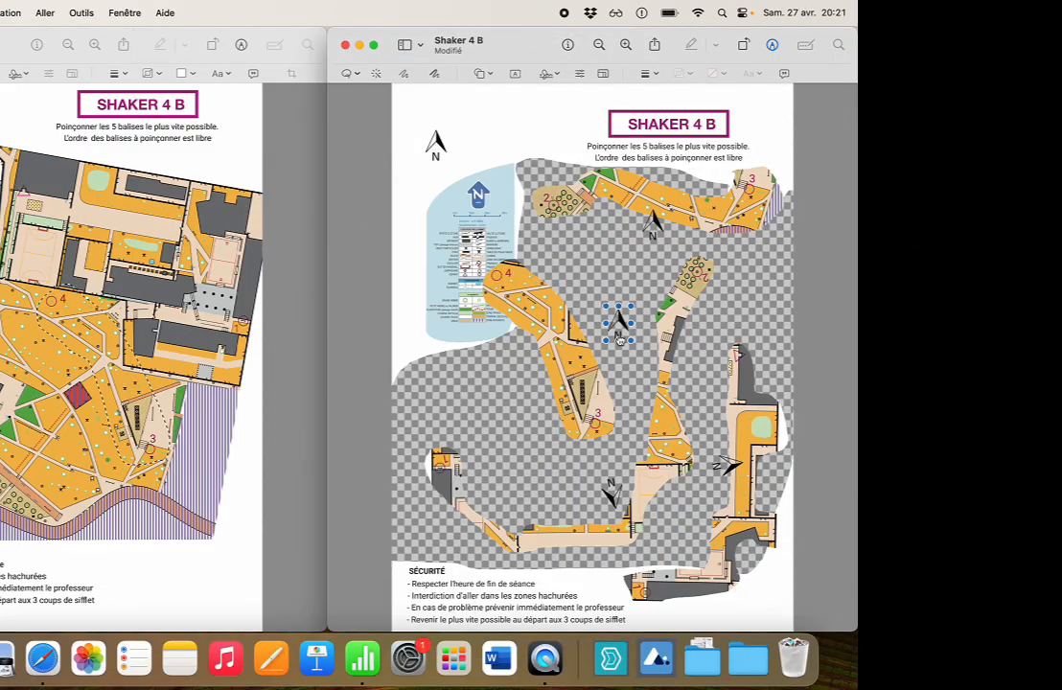
drag(602, 380, 534, 366)
click(562, 331)
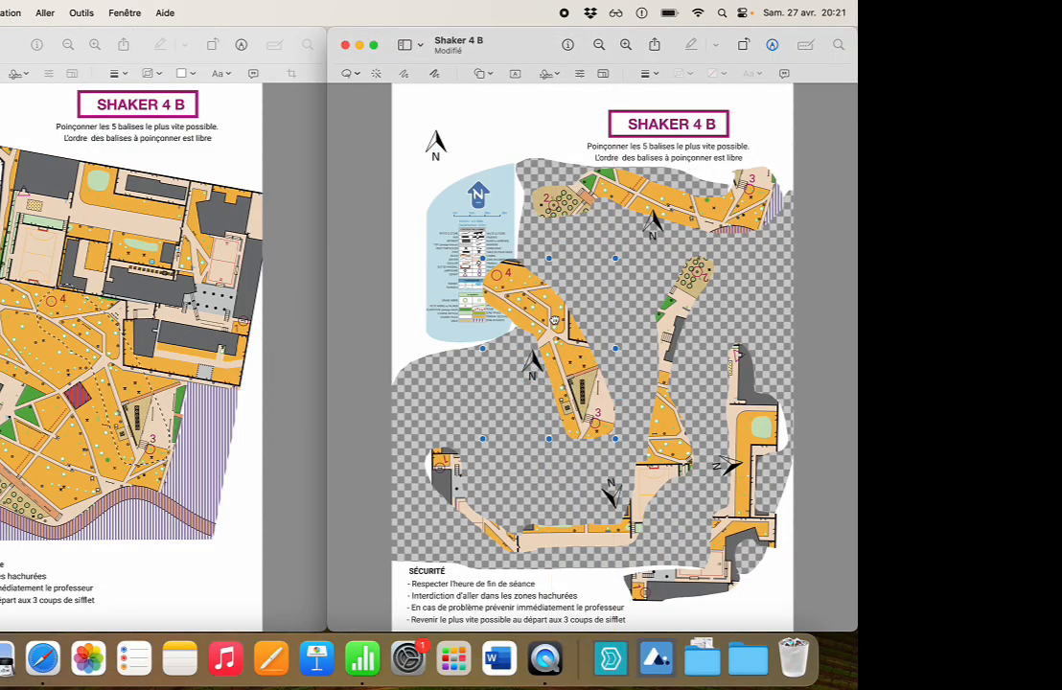
drag(617, 258, 559, 351)
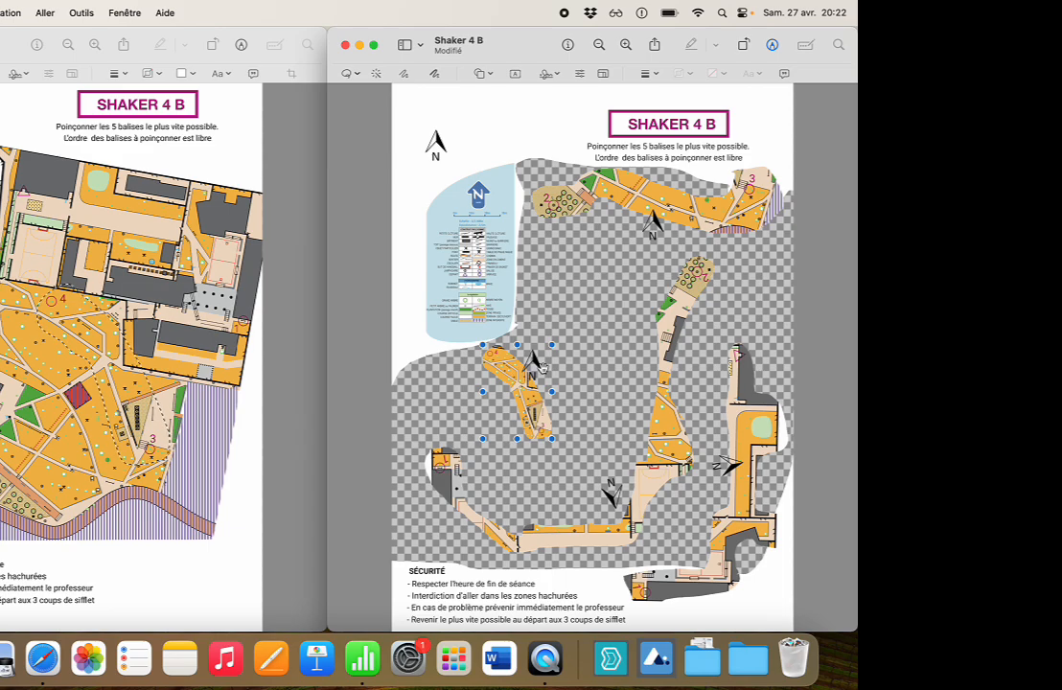
drag(539, 364, 549, 342)
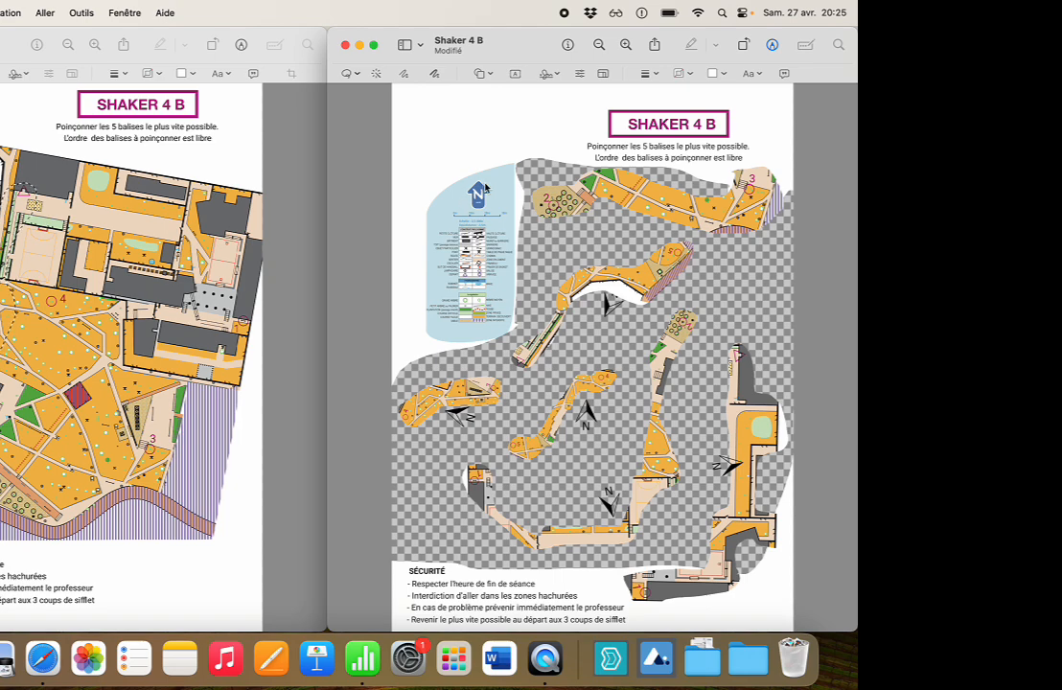
Cover the blue north arrow at the top of the legend with an oval filled in the legend's light blue.
click(489, 75)
click(469, 141)
drag(592, 357, 480, 193)
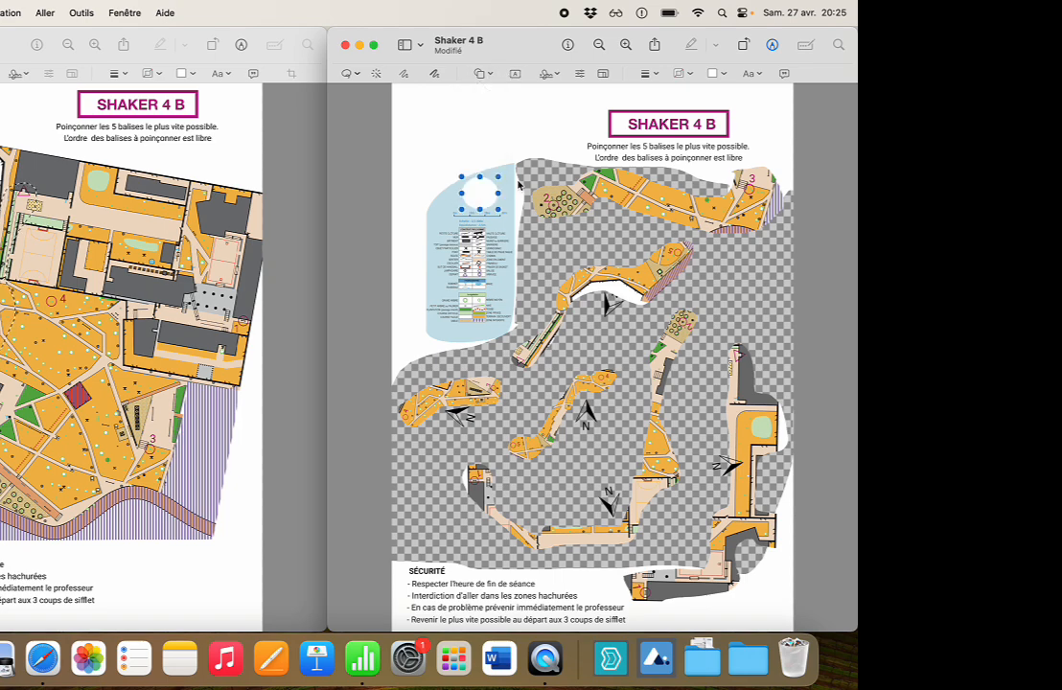
click(725, 75)
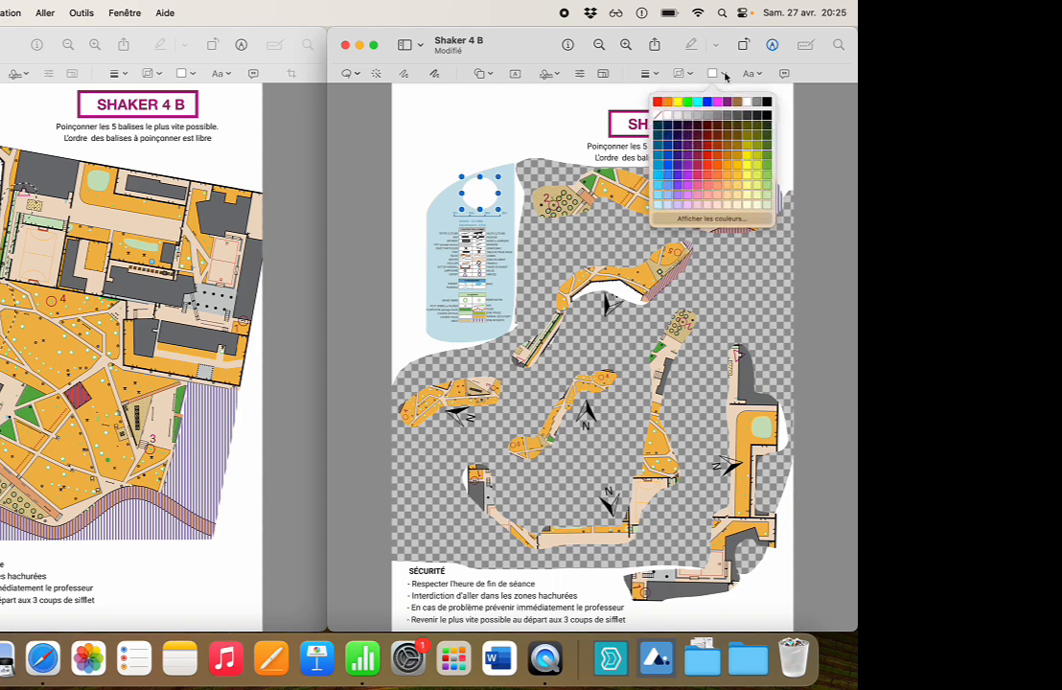
click(708, 201)
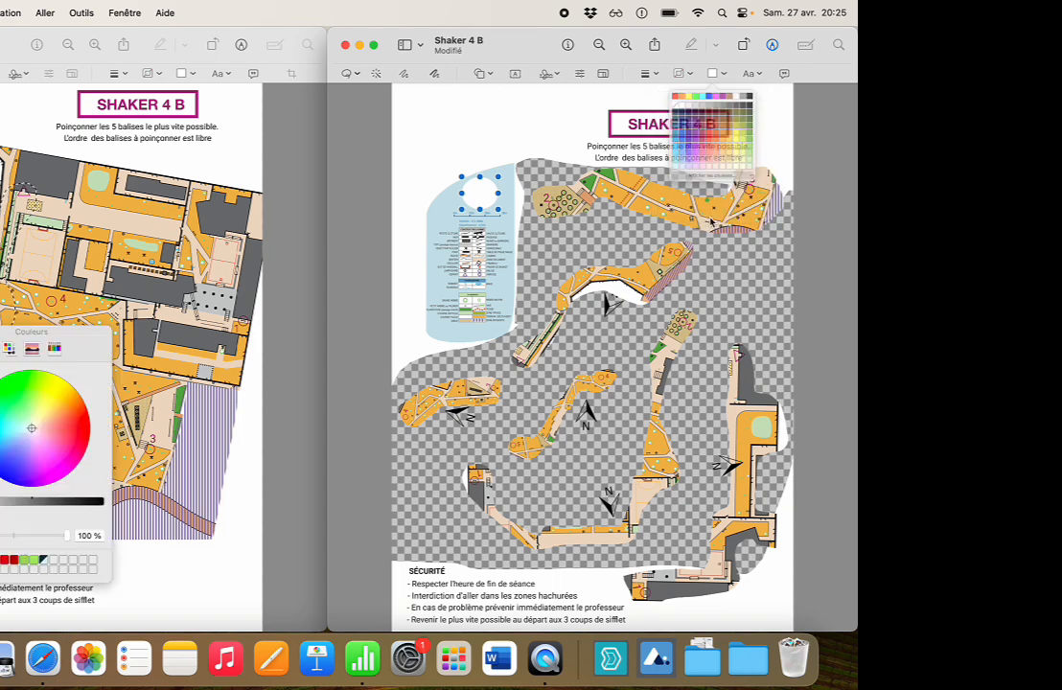
click(0, 559)
click(509, 195)
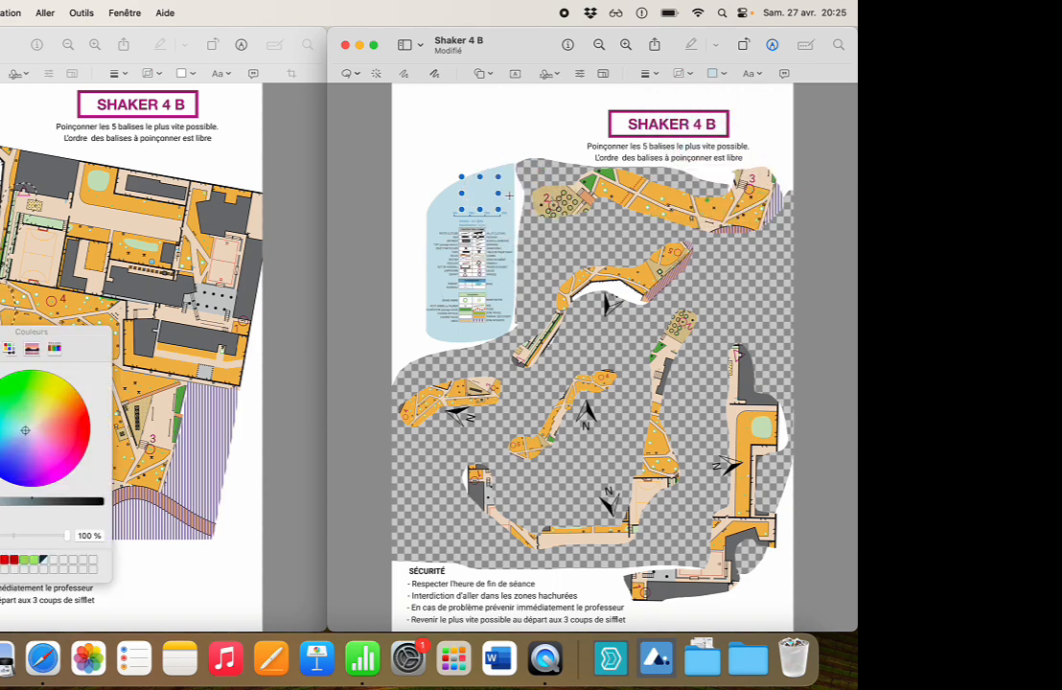
click(509, 195)
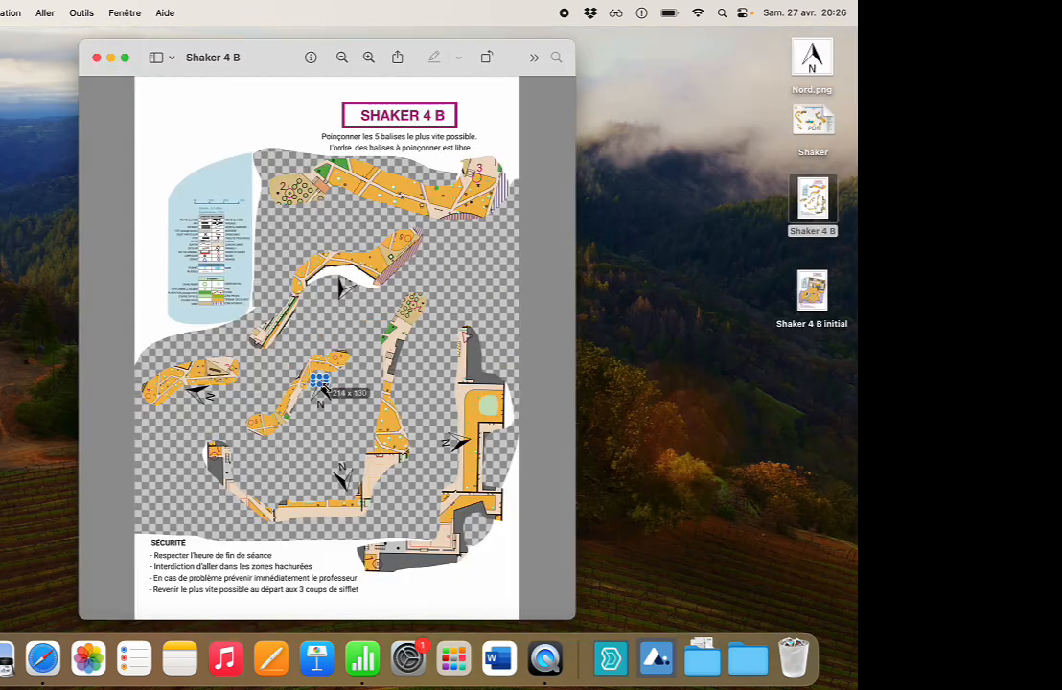
Duplicate the upright black north arrow and place the copy above the control 2-to-3 strip, near control 3.
click(324, 393)
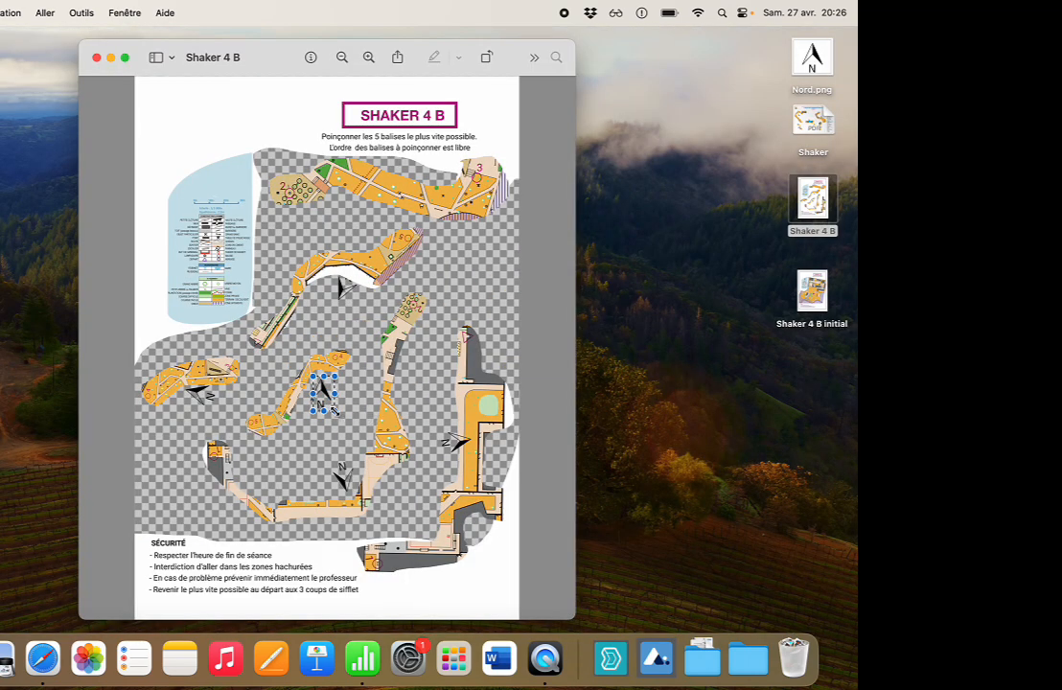
key(super+v)
drag(333, 329, 444, 176)
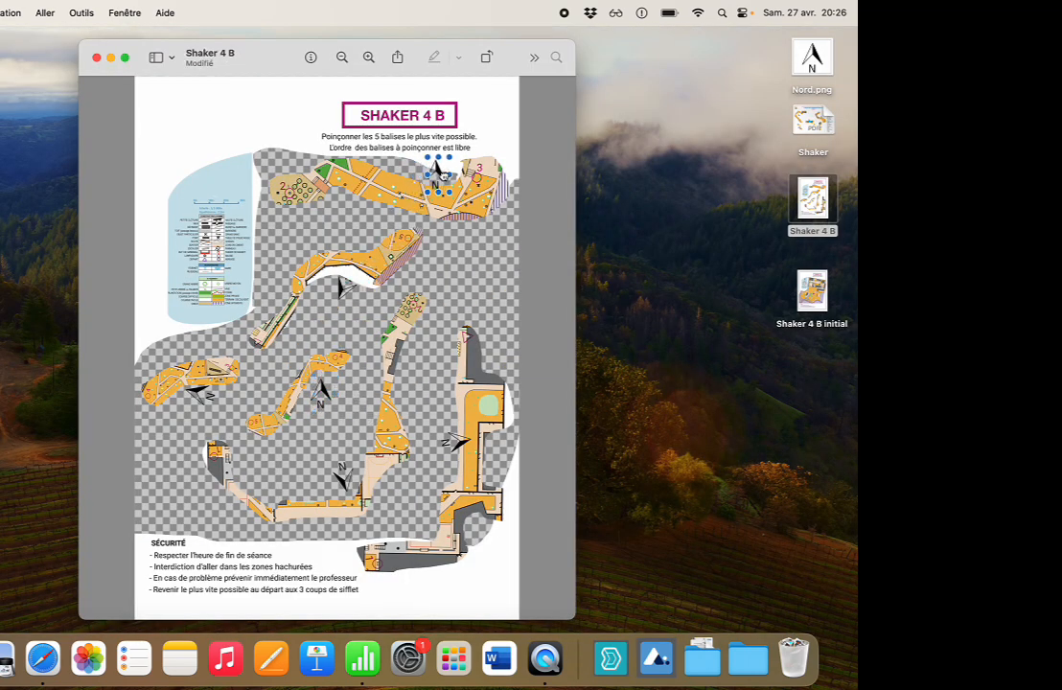
click(447, 262)
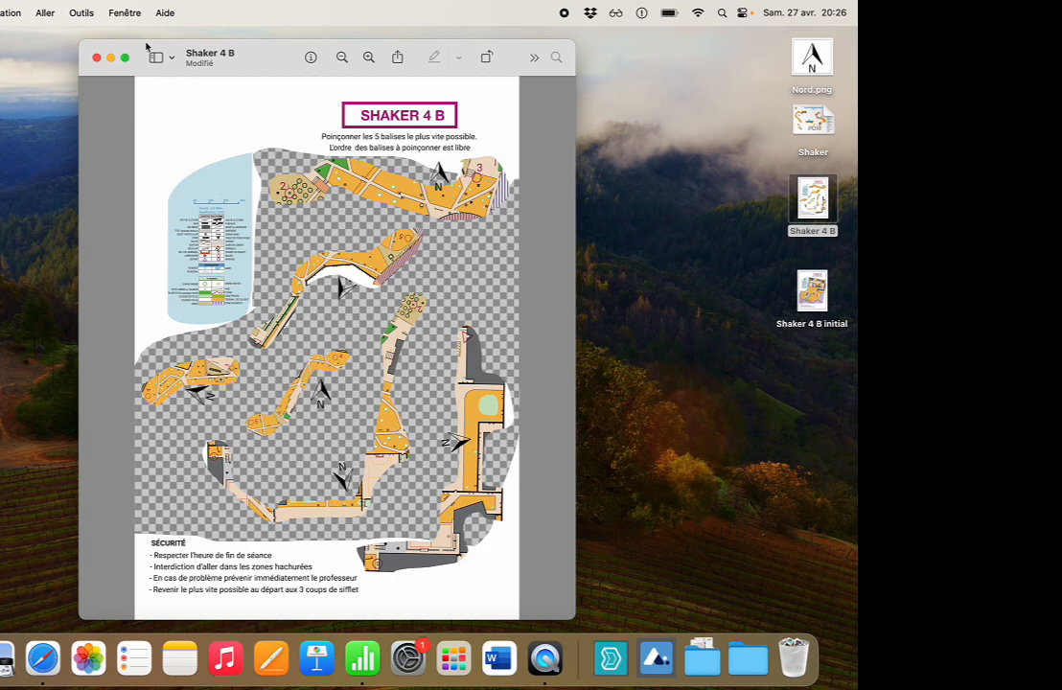
Export the sheet as a PDF named Shaker 4 B to the Bureau folder and close the image.
click(0, 12)
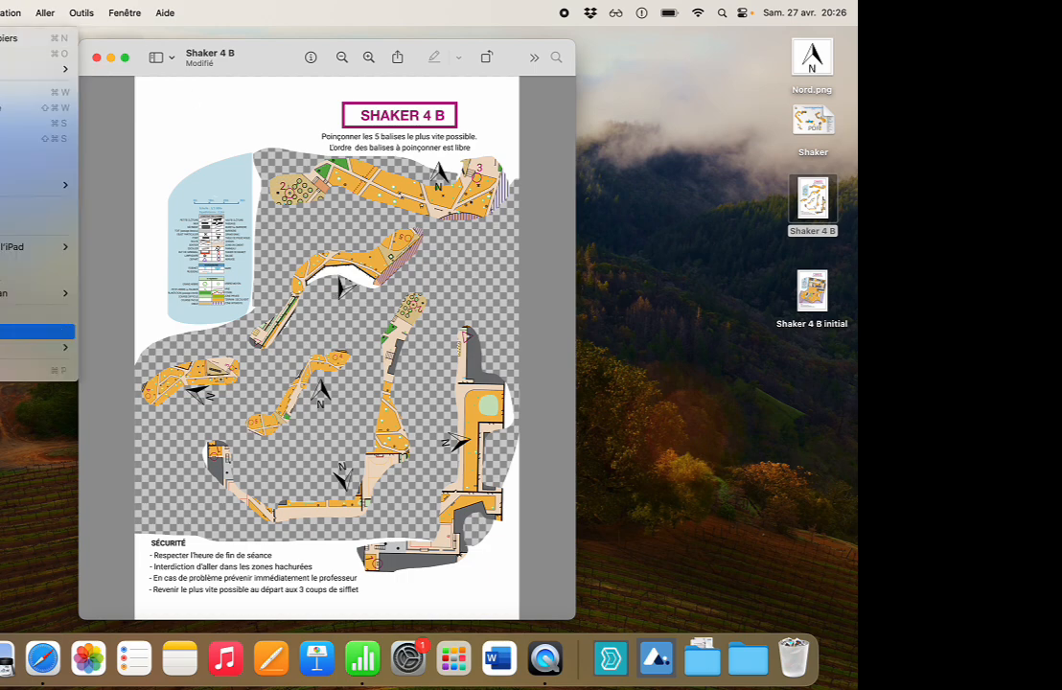
click(5, 332)
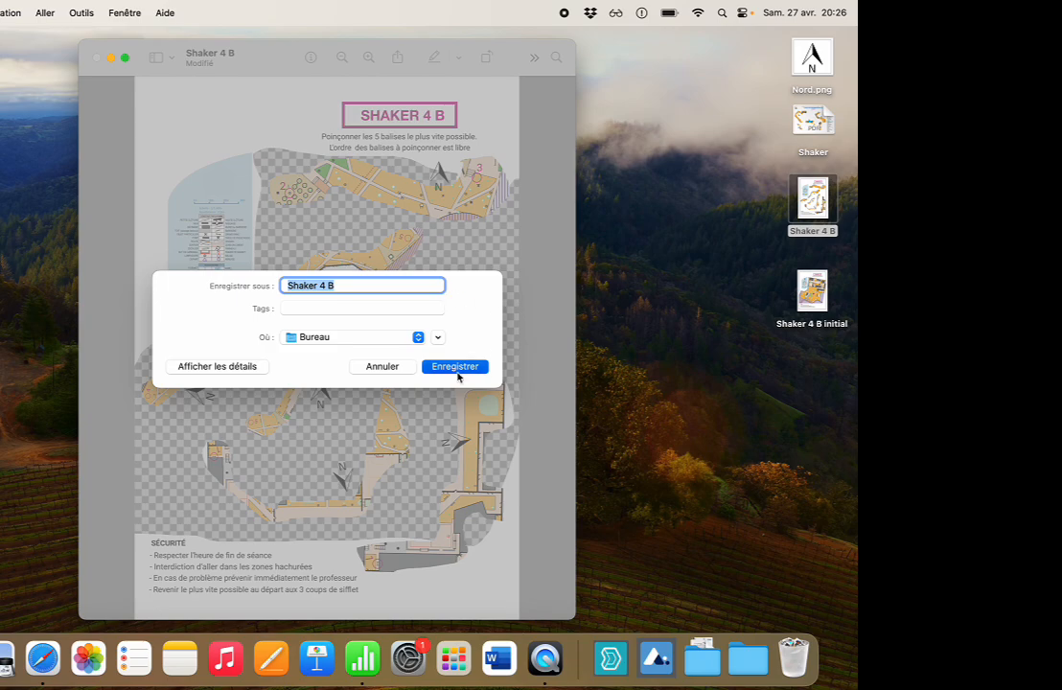
click(457, 367)
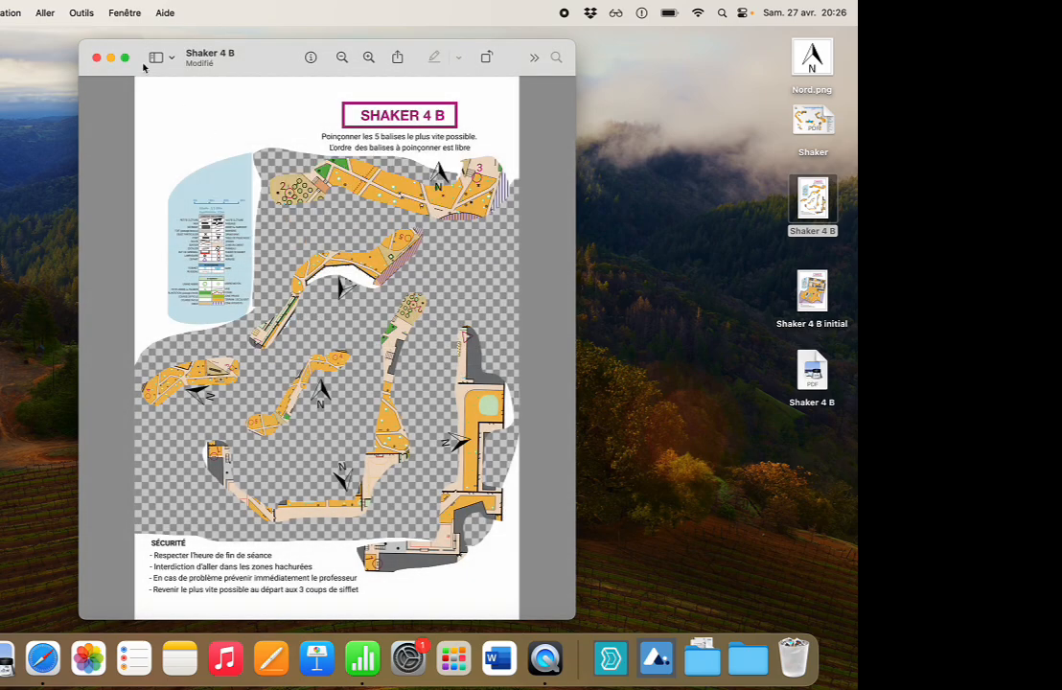
key(super+w)
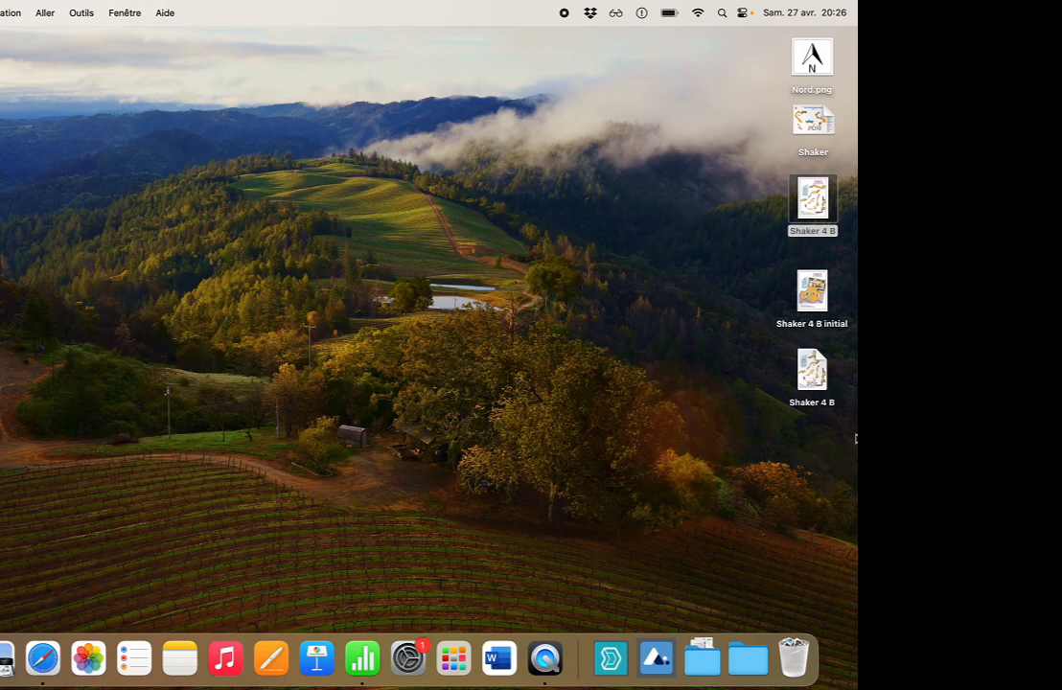
Open the exported Shaker 4 B PDF and check the whole page, from the title to the safety notes.
double_click(810, 371)
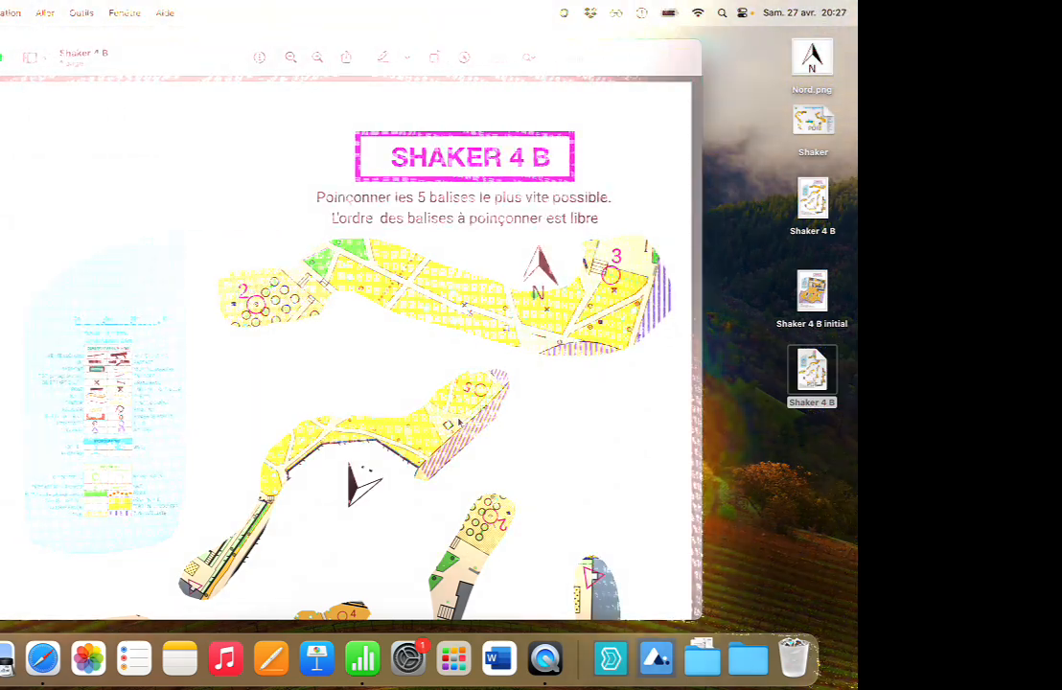
scroll(458, 422, up, 3)
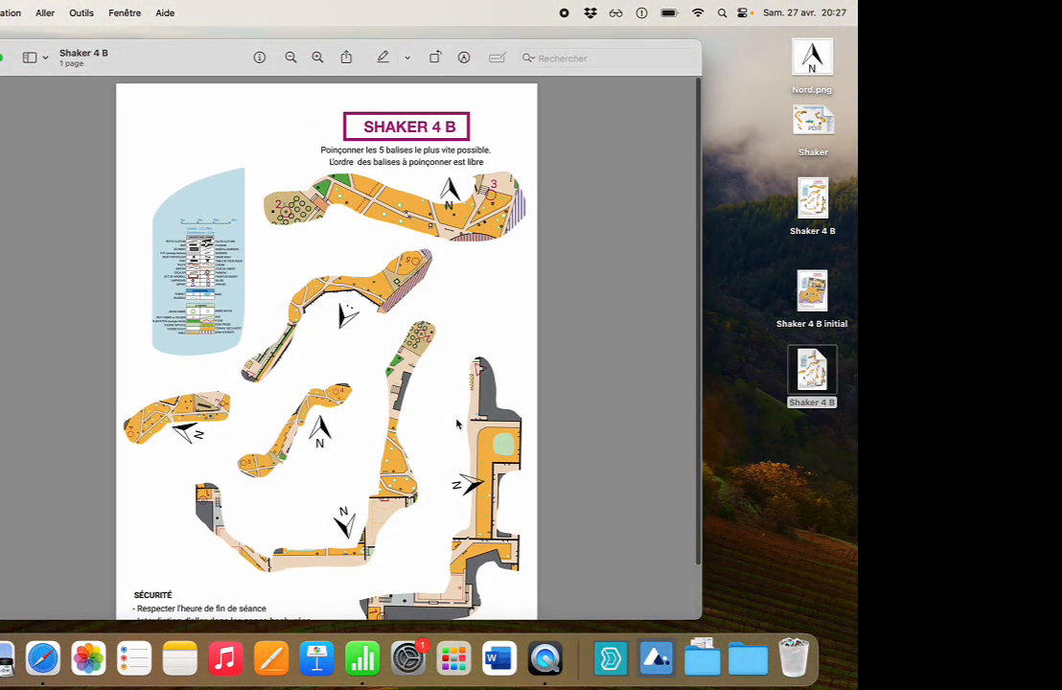
scroll(457, 422, down, 2)
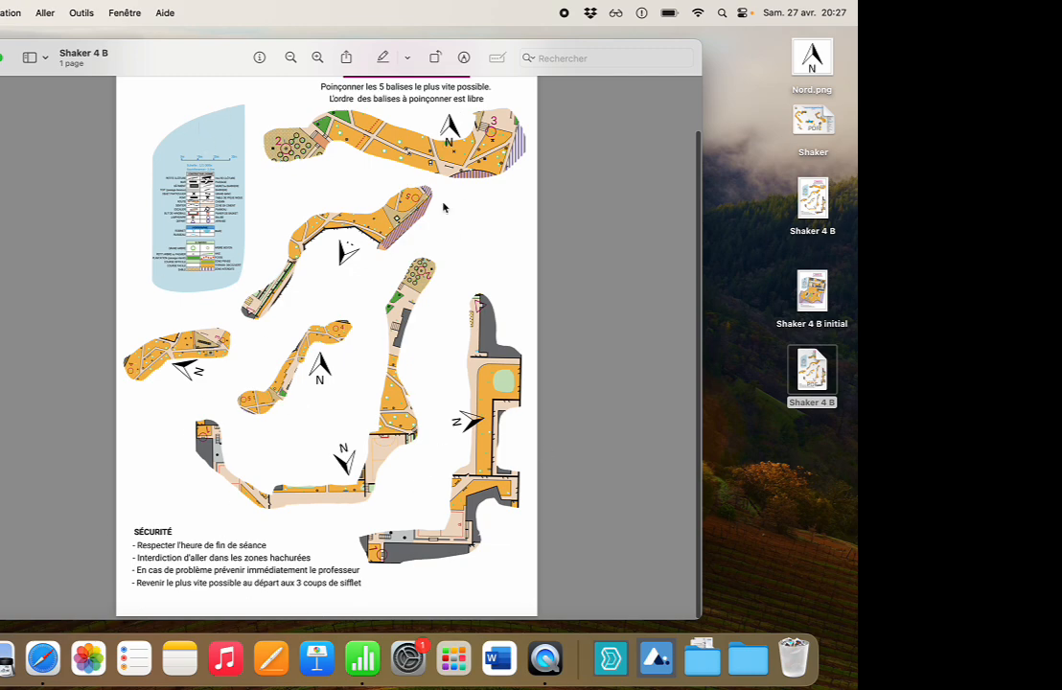
scroll(444, 207, up, 2)
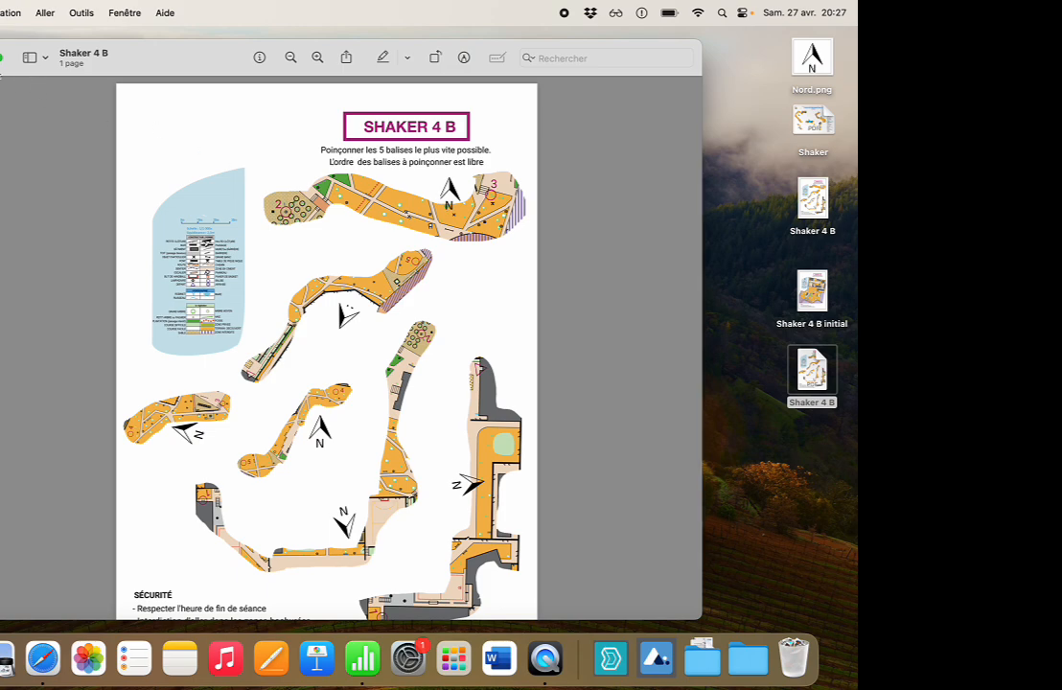
drag(1, 65, 0, 64)
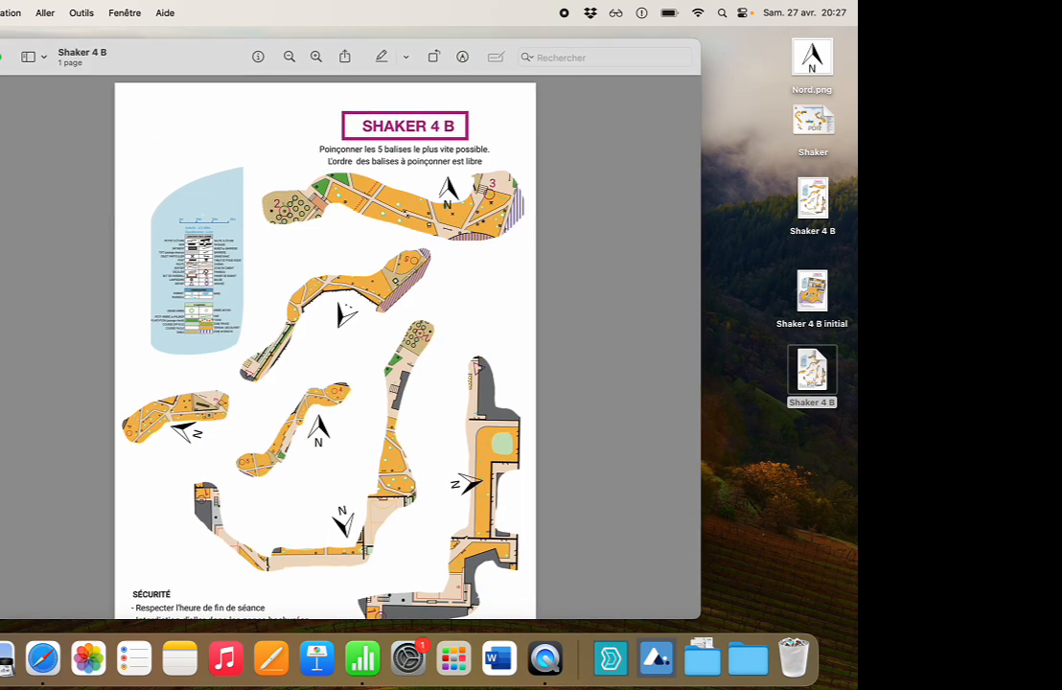